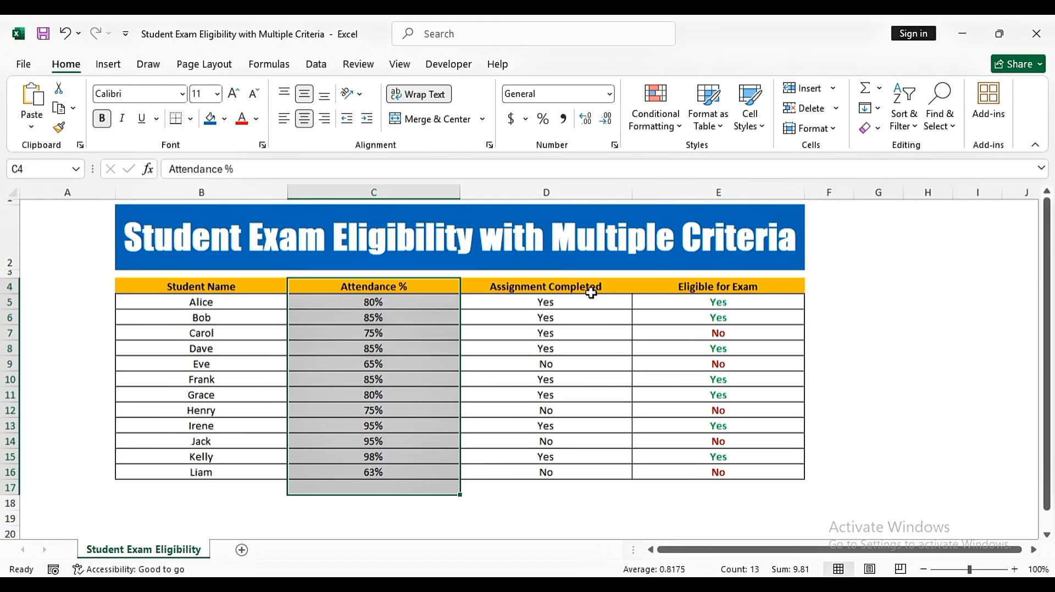
pyautogui.moveTo(588, 288); pyautogui.dragTo(571, 470)
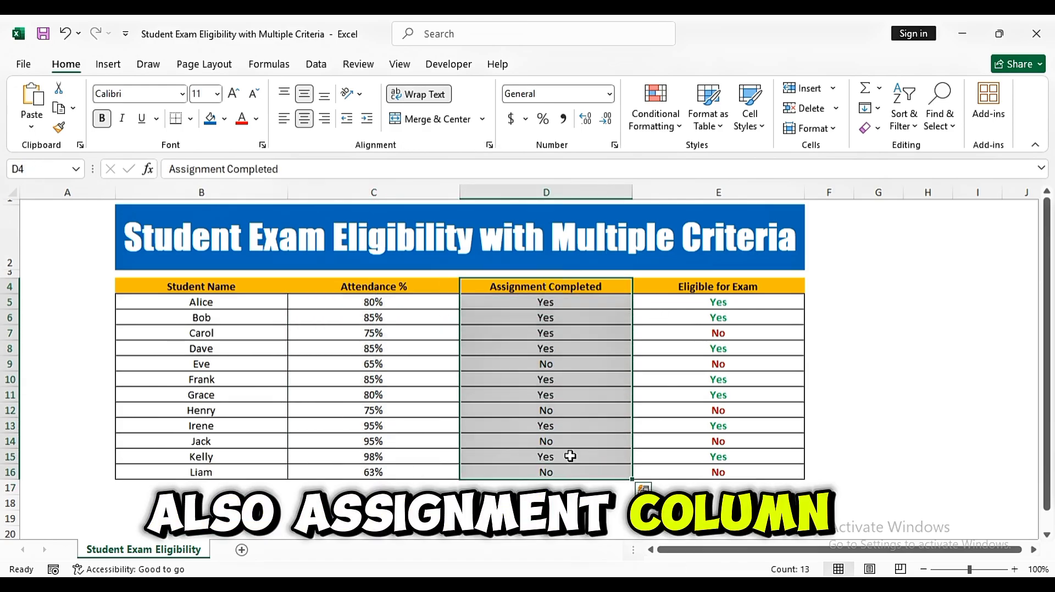
pyautogui.click(344, 303)
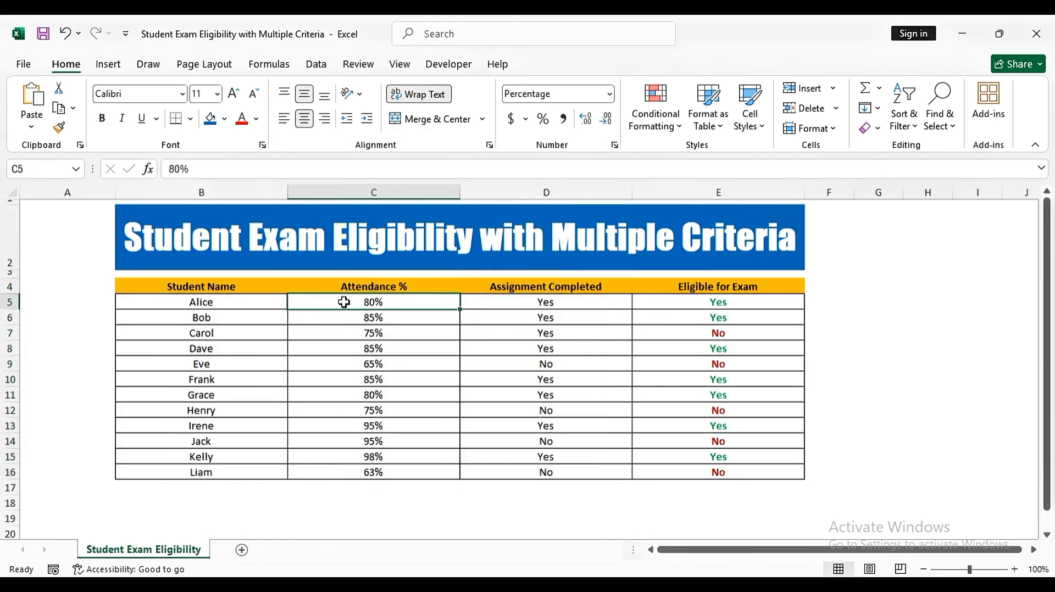
pyautogui.click(560, 302)
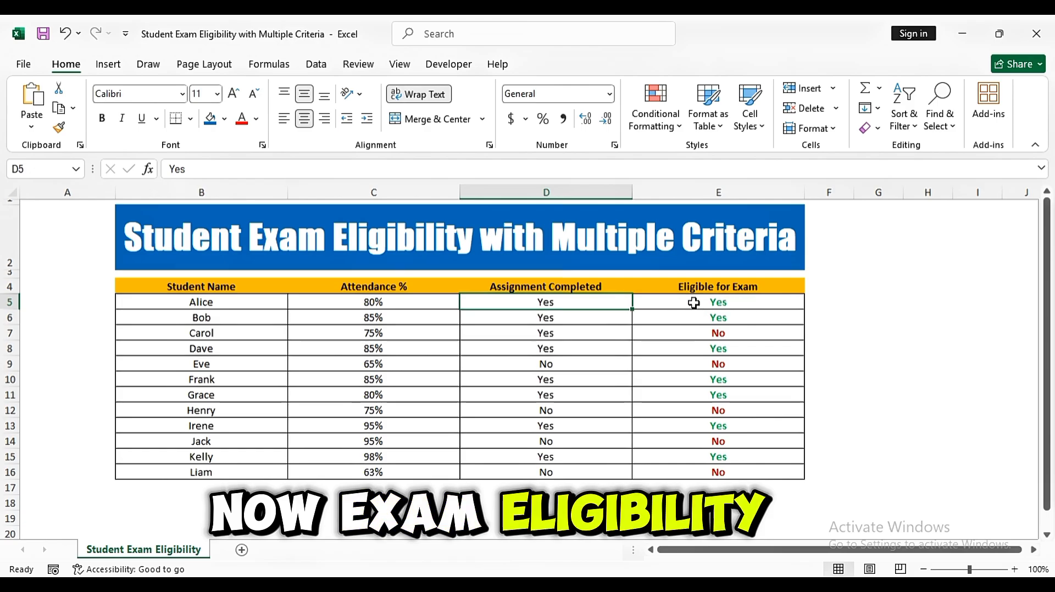
# Step: Set the first student's attendance in C5 to 40% to test the exam eligibility result
pyautogui.click(395, 300)
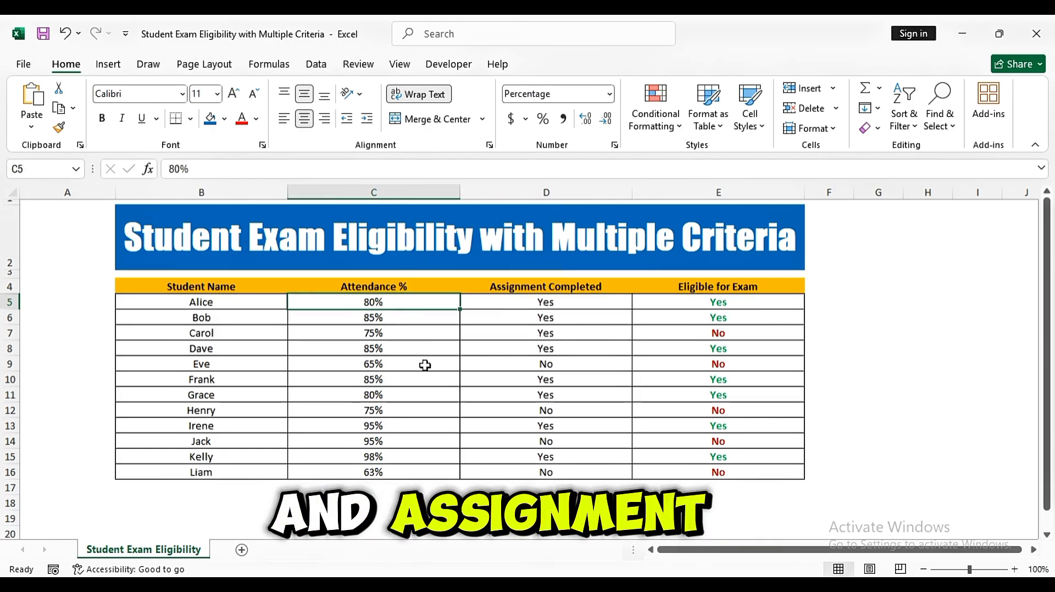
pyautogui.write('4')
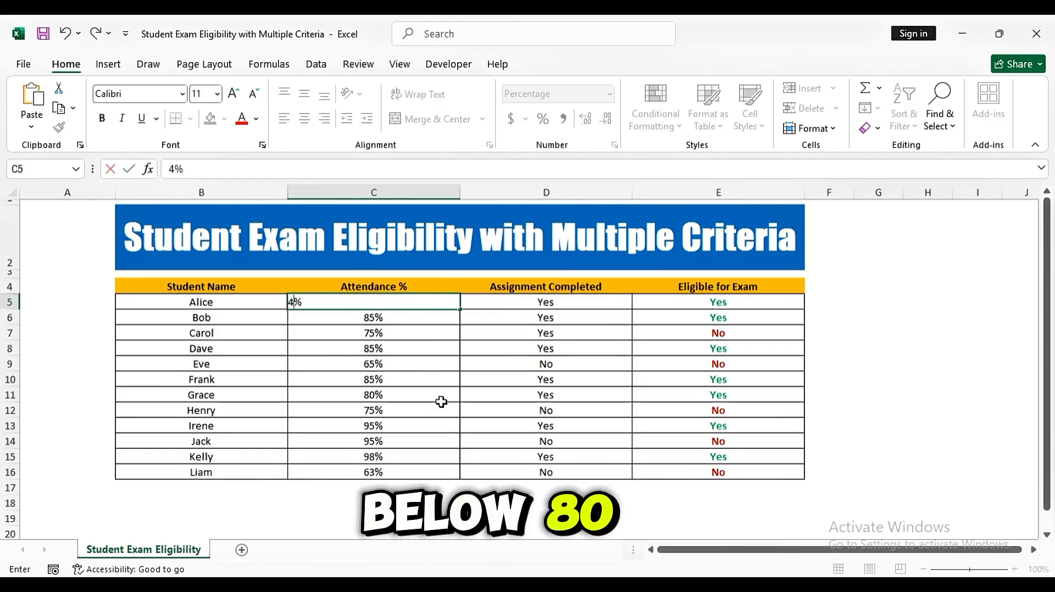
pyautogui.write('0')
pyautogui.press('Return')
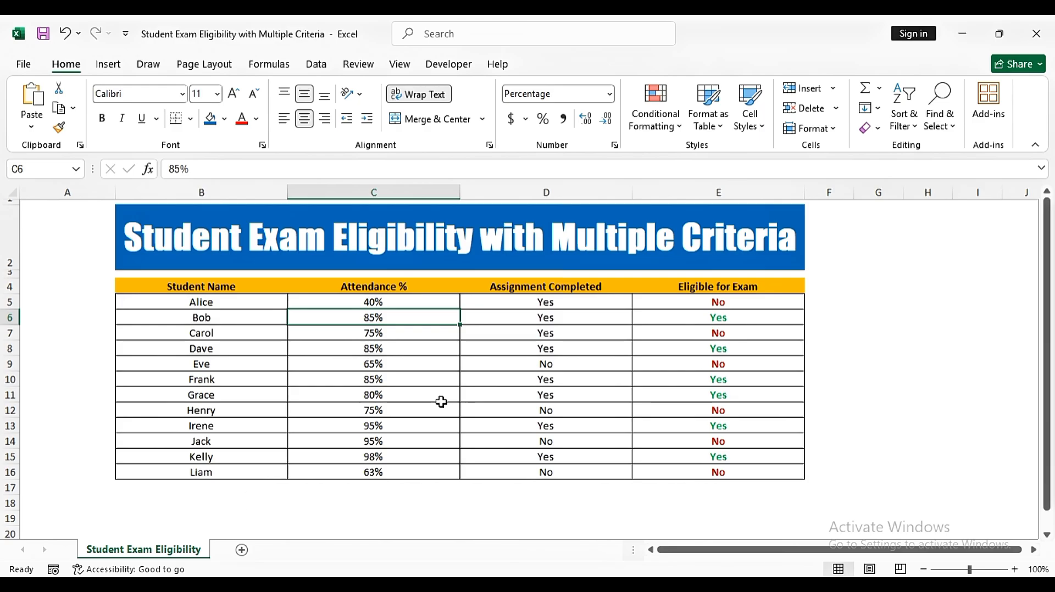
# Step: Set the first student's attendance in C5 back to 80%
pyautogui.click(384, 303)
pyautogui.write('80')
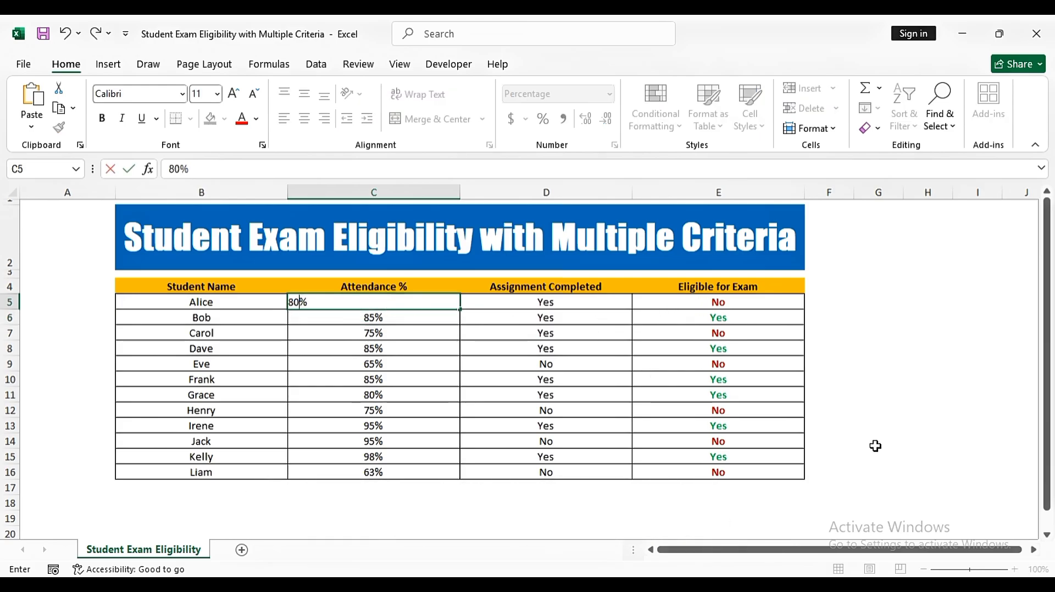
pyautogui.press('Return')
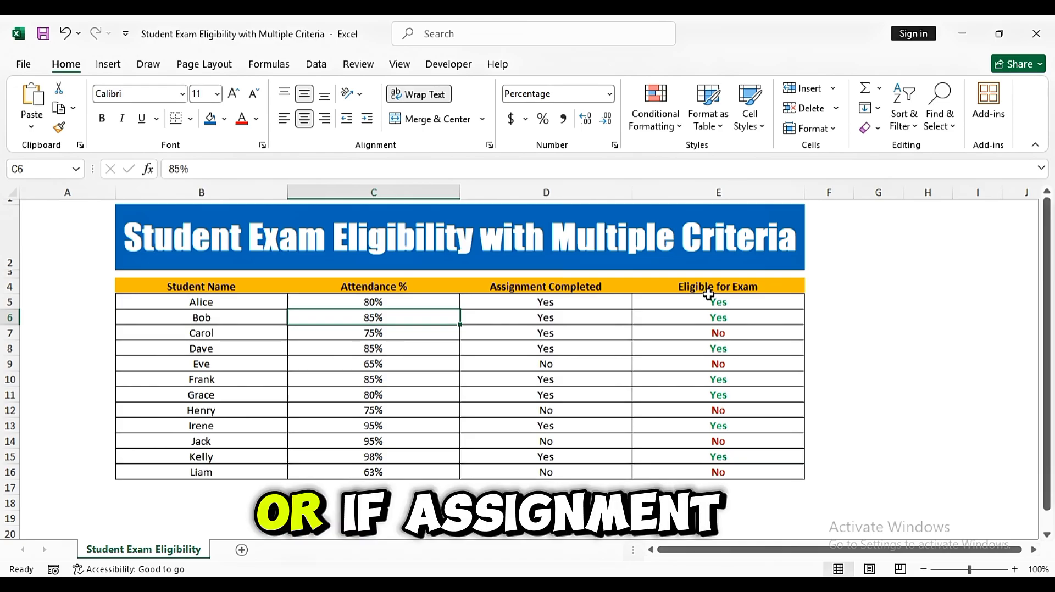
# Step: Change the first student's Assignment Completed entry in D5 to No to test the eligibility result
pyautogui.click(549, 305)
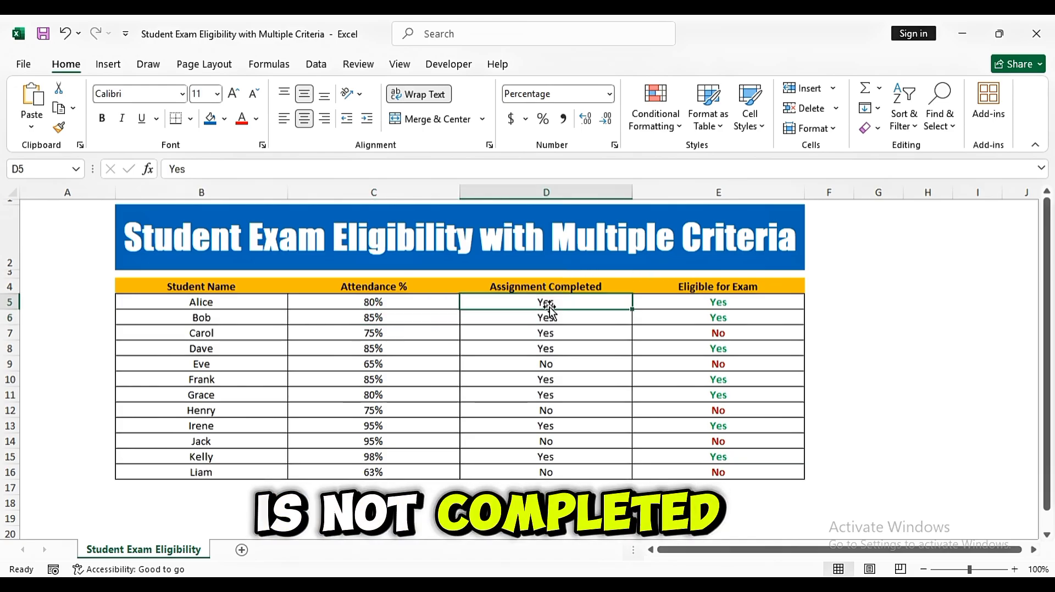
pyautogui.write('No')
pyautogui.press('Return')
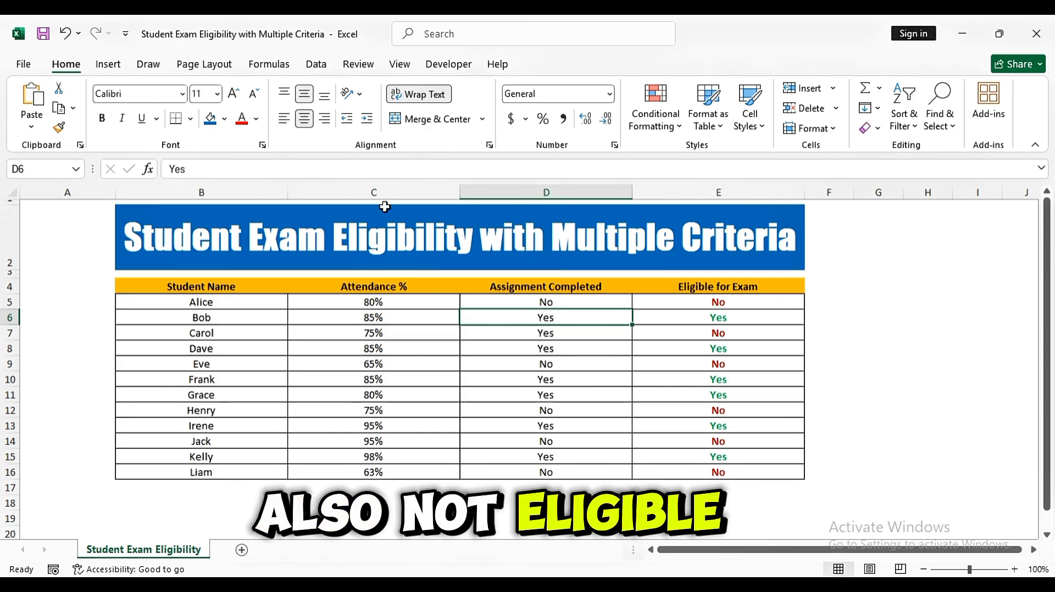
# Step: Change the first student's Assignment Completed entry in D5 back to Yes
pyautogui.click(554, 303)
pyautogui.write('Y')
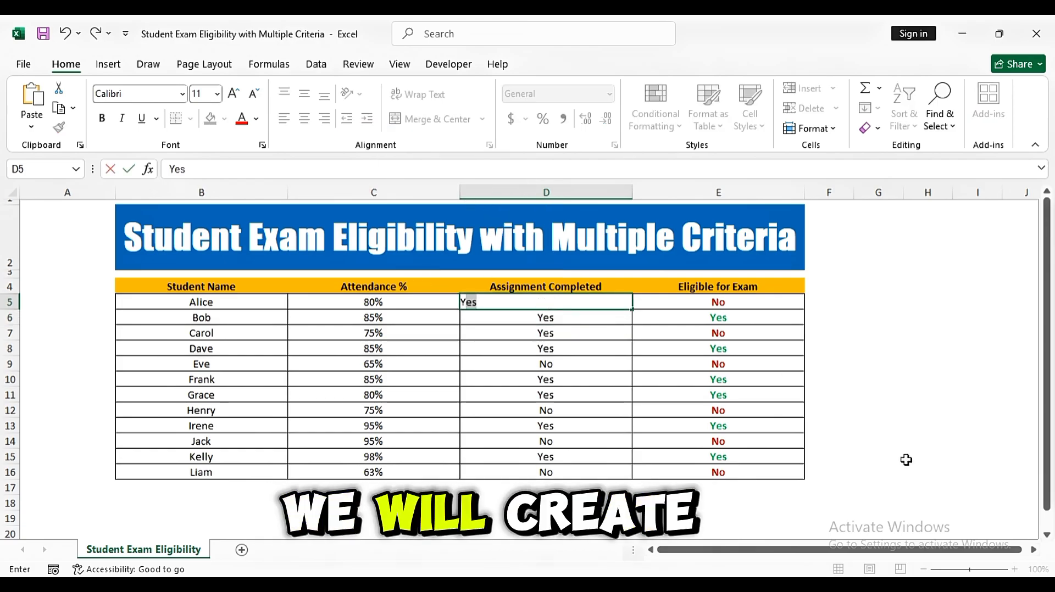
pyautogui.press('Return')
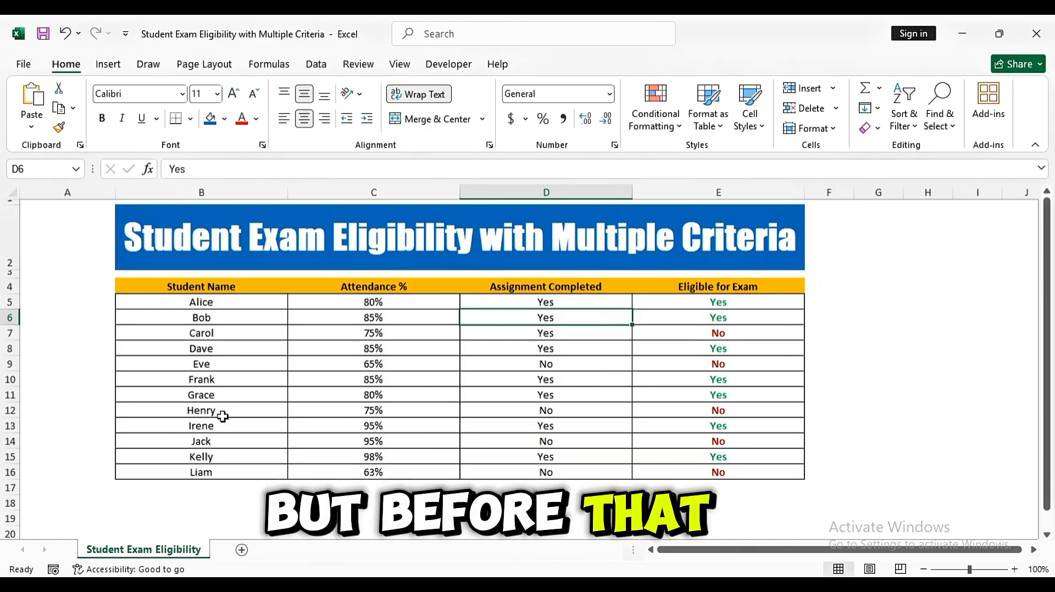
pyautogui.click(897, 445)
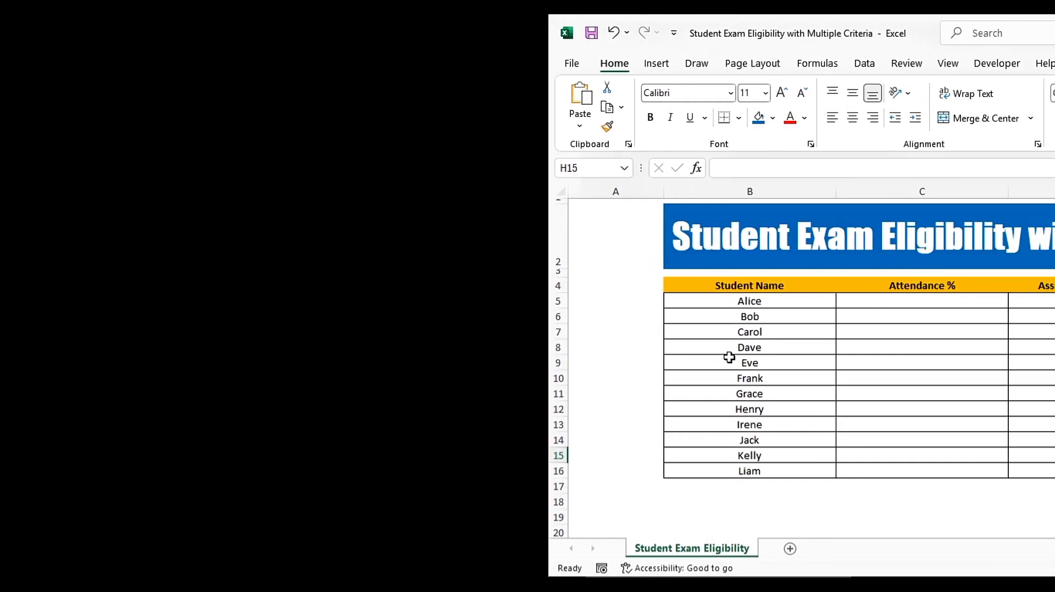
pyautogui.click(706, 254)
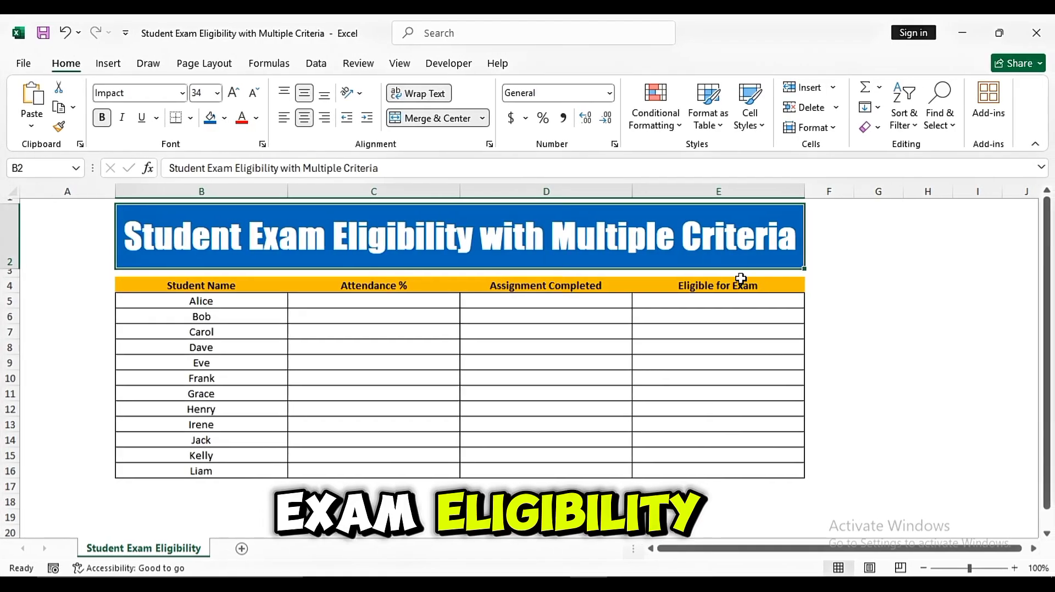
pyautogui.moveTo(262, 288); pyautogui.dragTo(259, 471)
pyautogui.moveTo(353, 287); pyautogui.dragTo(711, 301)
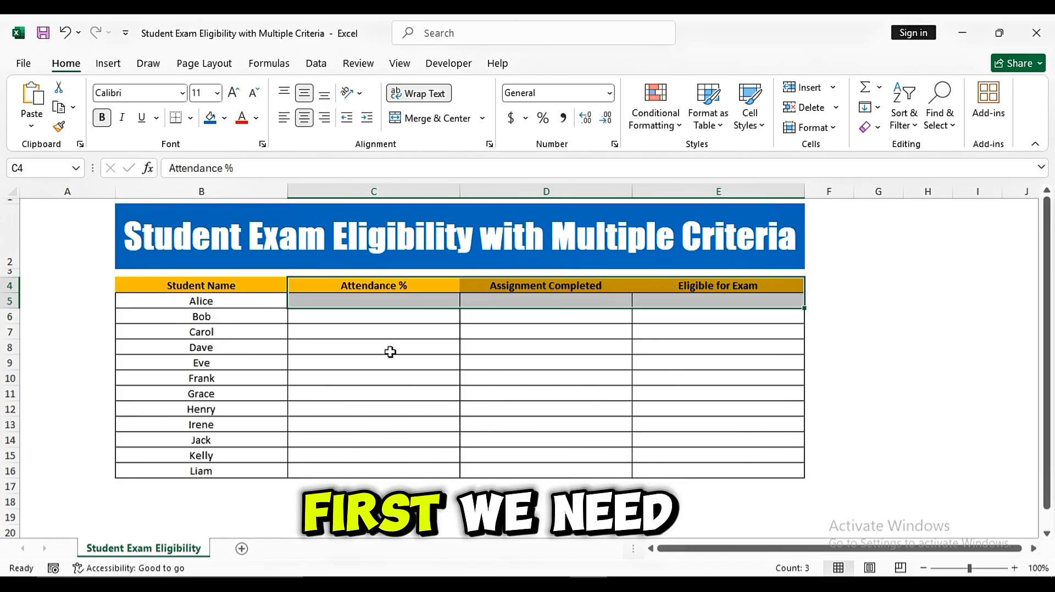
# Step: Format the empty Attendance % cells C5:C16 as Percentage
pyautogui.click(349, 301)
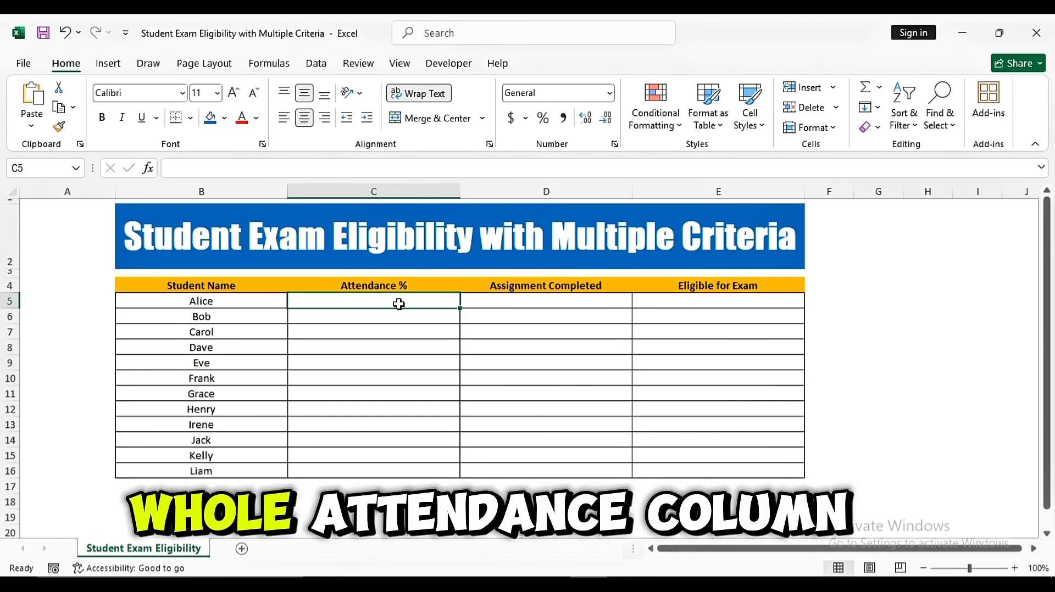
pyautogui.moveTo(398, 304); pyautogui.dragTo(397, 467)
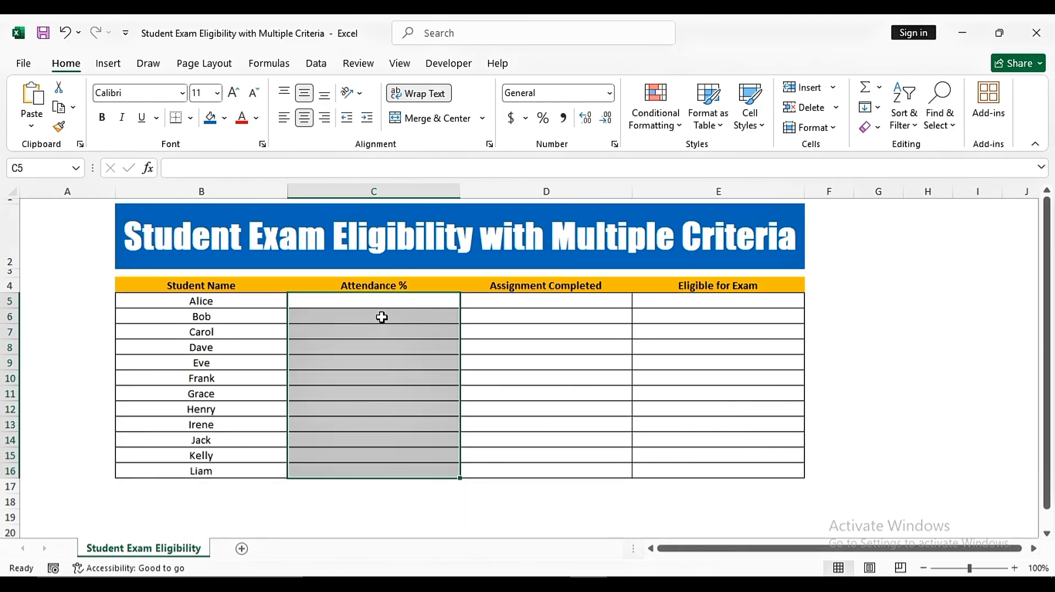
pyautogui.click(542, 122)
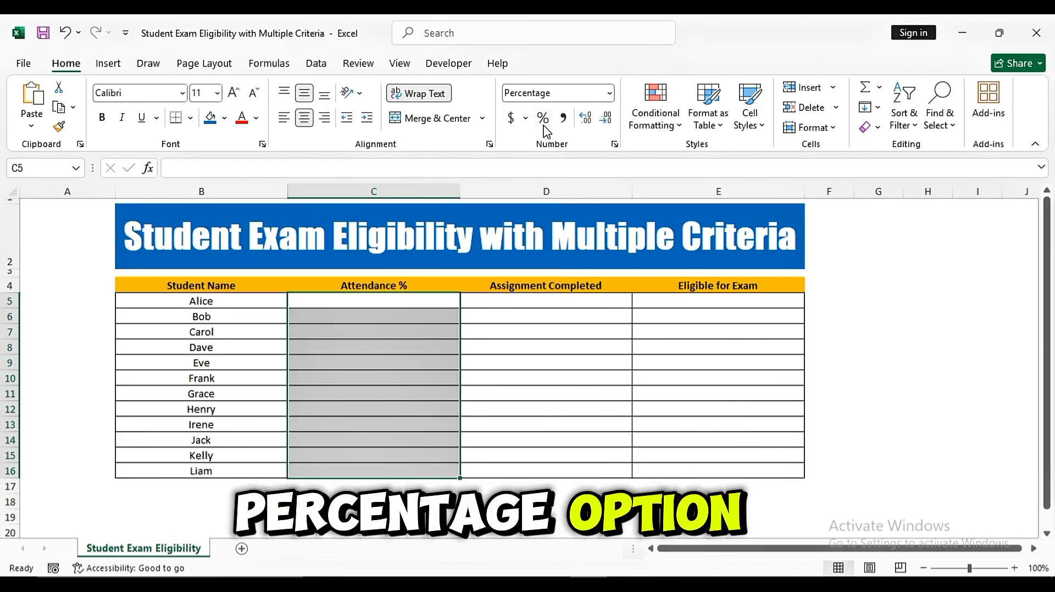
# Step: Enter attendance values of 98%, 85% and 75% for the first three students in C5:C7
pyautogui.click(414, 298)
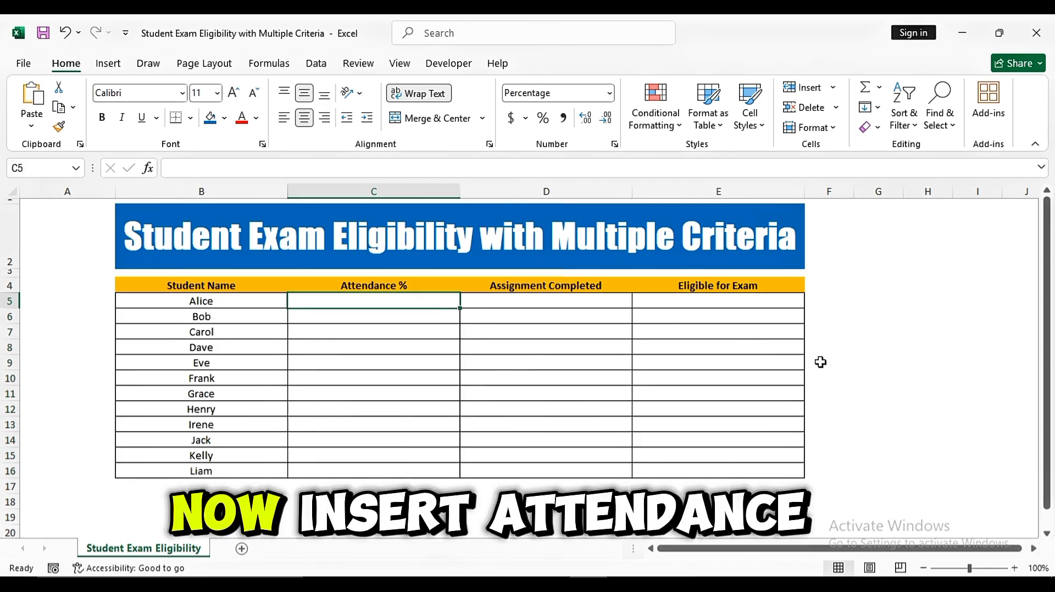
pyautogui.write('98')
pyautogui.press('Return')
pyautogui.write('85')
pyautogui.press('Return')
pyautogui.write('75')
pyautogui.press('Return')
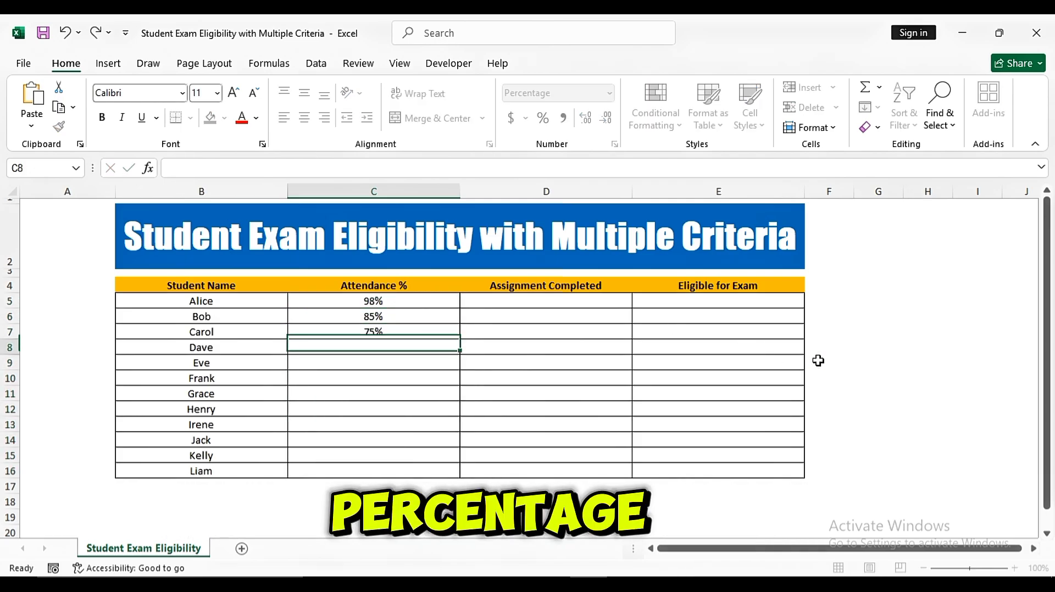
# Step: Enter attendance values of 85%, 65%, 85% and 80% in C8:C11
pyautogui.write('85')
pyautogui.press('Return')
pyautogui.press('Return')
pyautogui.write('85')
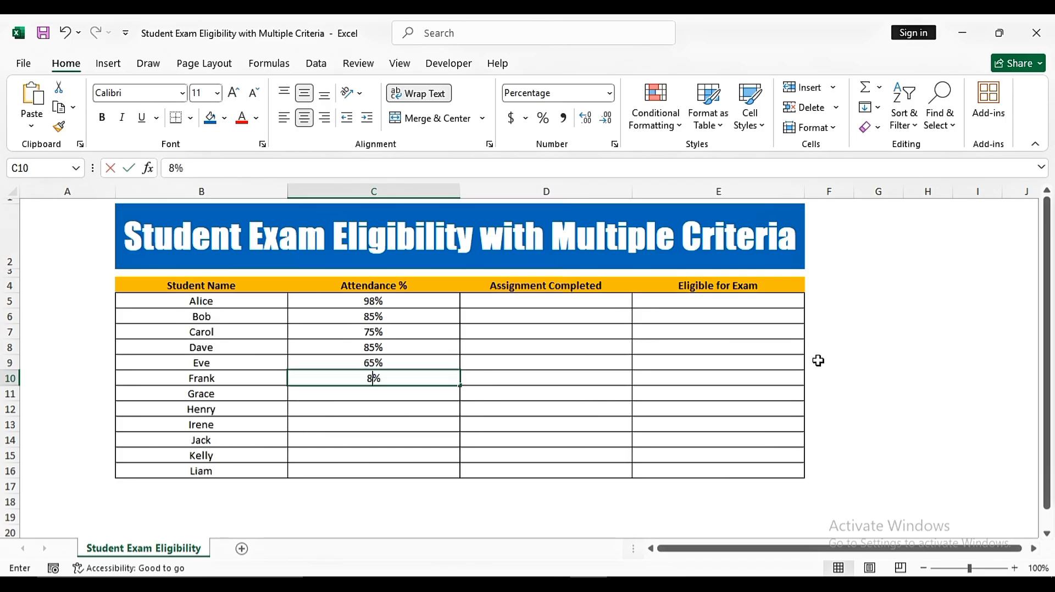
pyautogui.press('Return')
pyautogui.write('802')
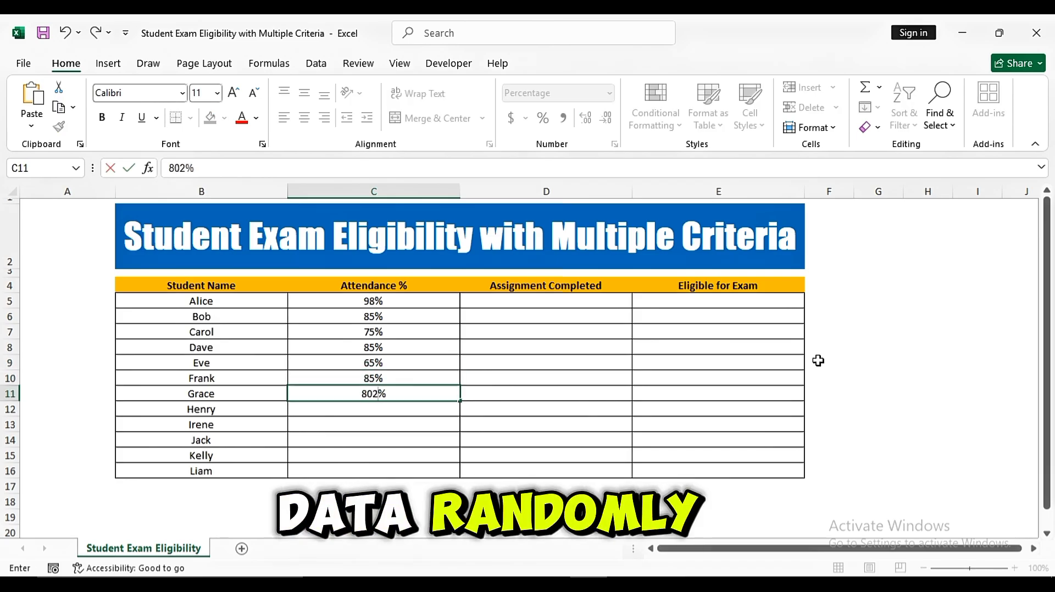
pyautogui.press('Return')
pyautogui.press('Up')
pyautogui.write('80')
pyautogui.press('Return')
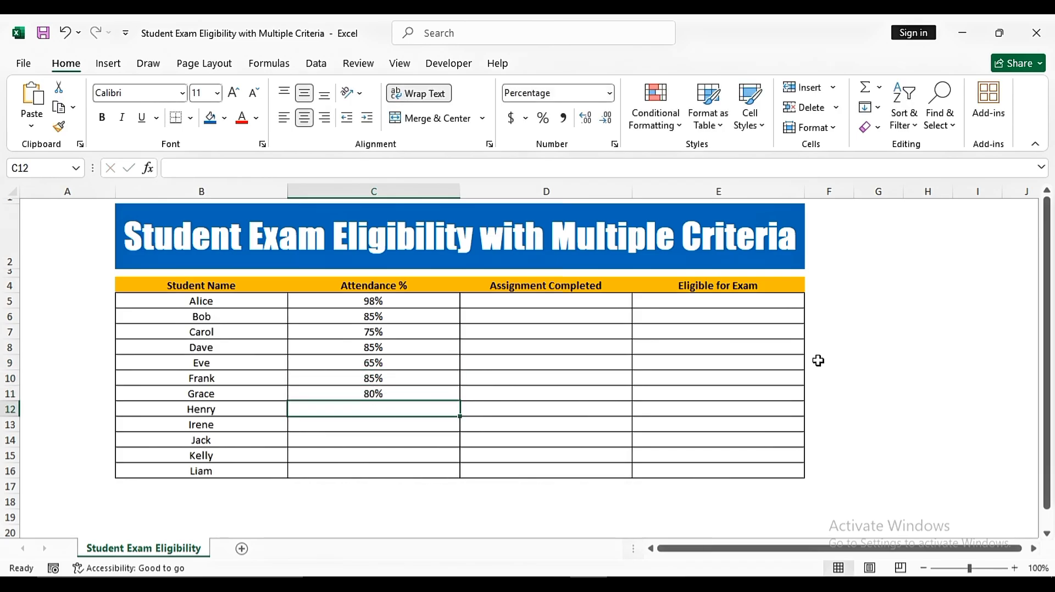
# Step: Enter attendance values of 75%, 77%, 95%, 98% and 63% for the remaining students in C12:C16
pyautogui.write('75')
pyautogui.press('Return')
pyautogui.write('77')
pyautogui.press('Return')
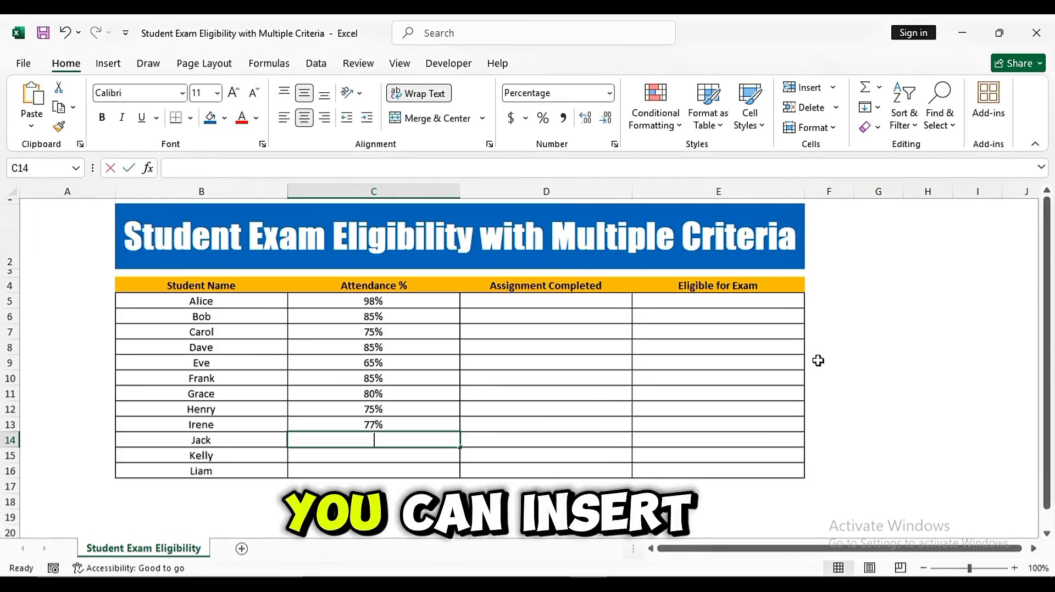
pyautogui.write('95')
pyautogui.press('Return')
pyautogui.write('98')
pyautogui.press('Return')
pyautogui.write('63')
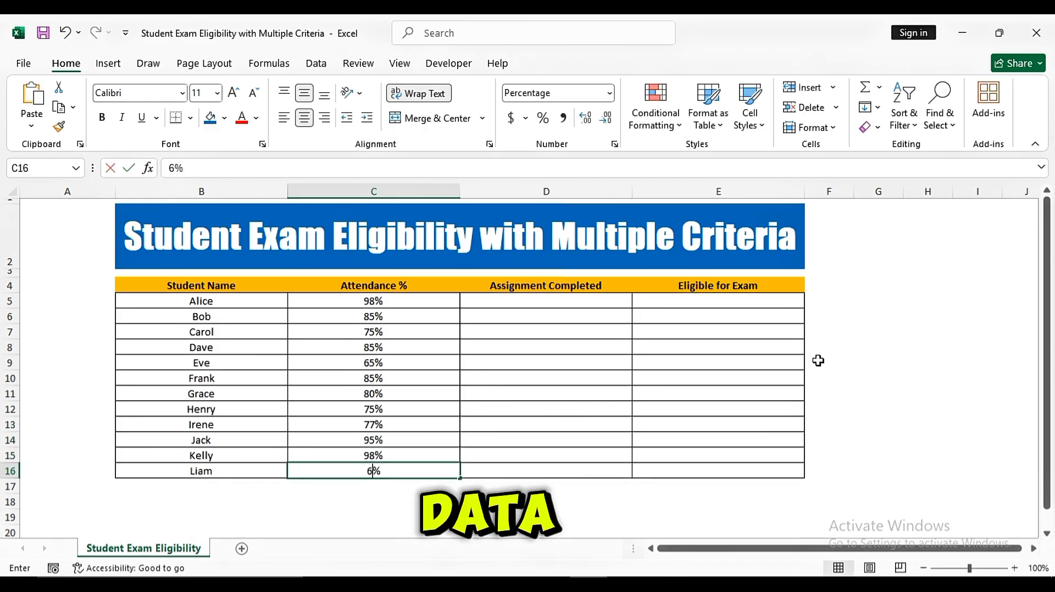
pyautogui.press('Return')
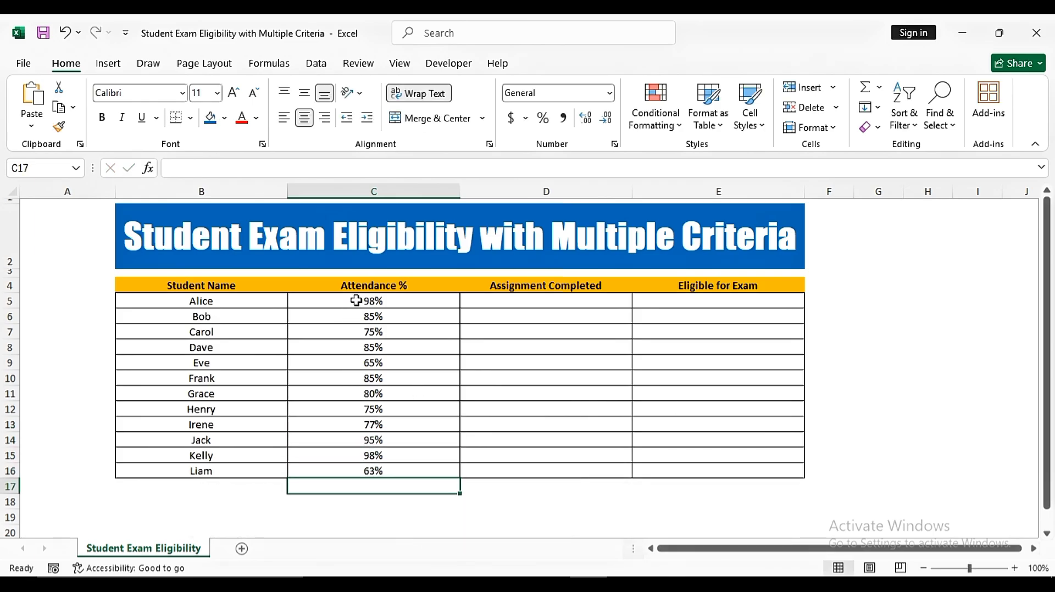
# Step: Enter Yes in D5 and No in D6 of the Assignment Completed column
pyautogui.click(530, 286)
pyautogui.click(529, 301)
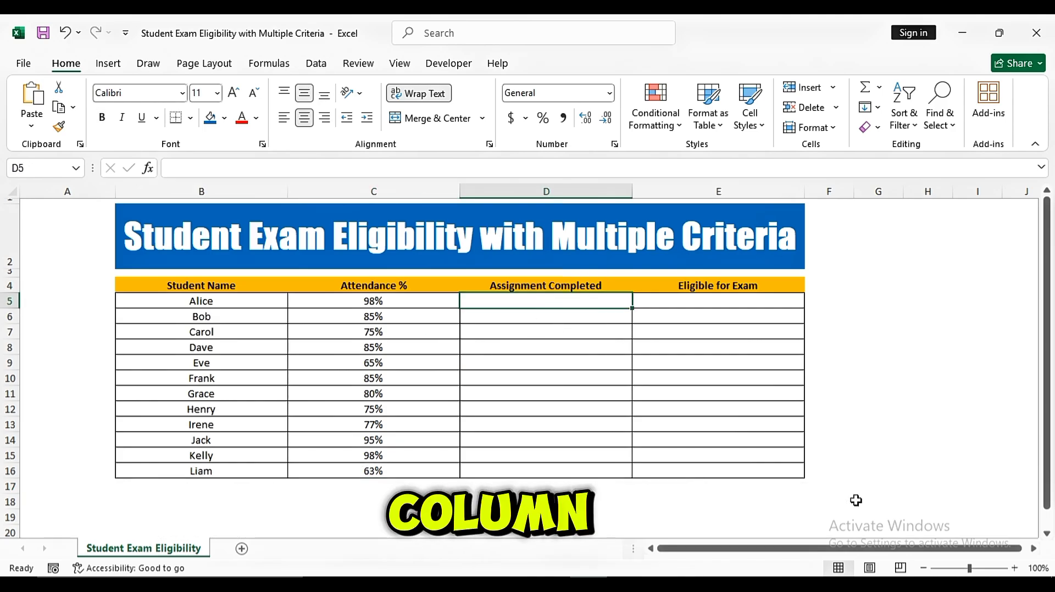
pyautogui.write('Ye')
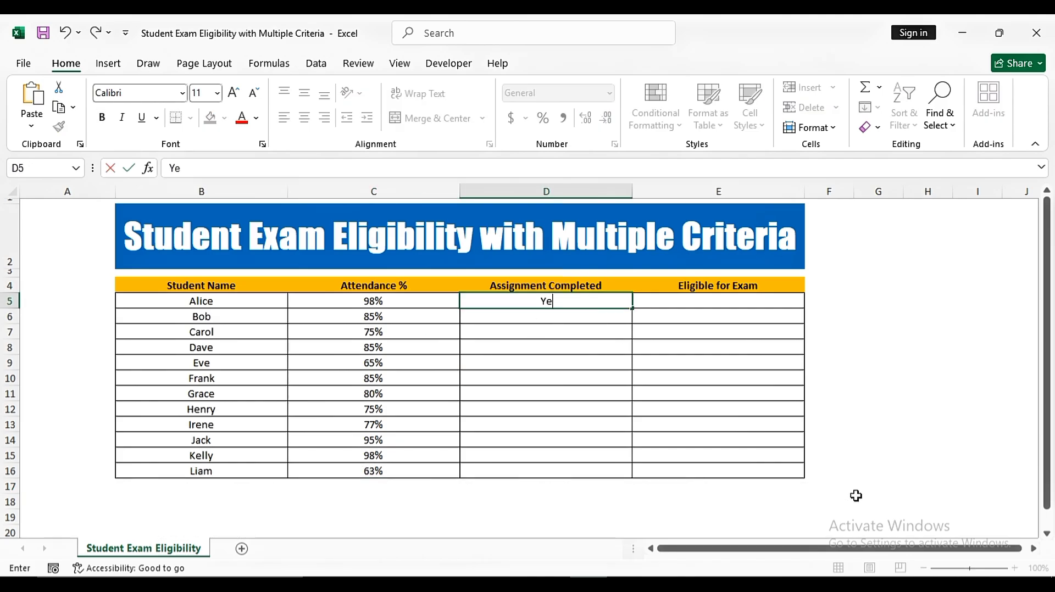
pyautogui.write('s')
pyautogui.press('Return')
pyautogui.write('No')
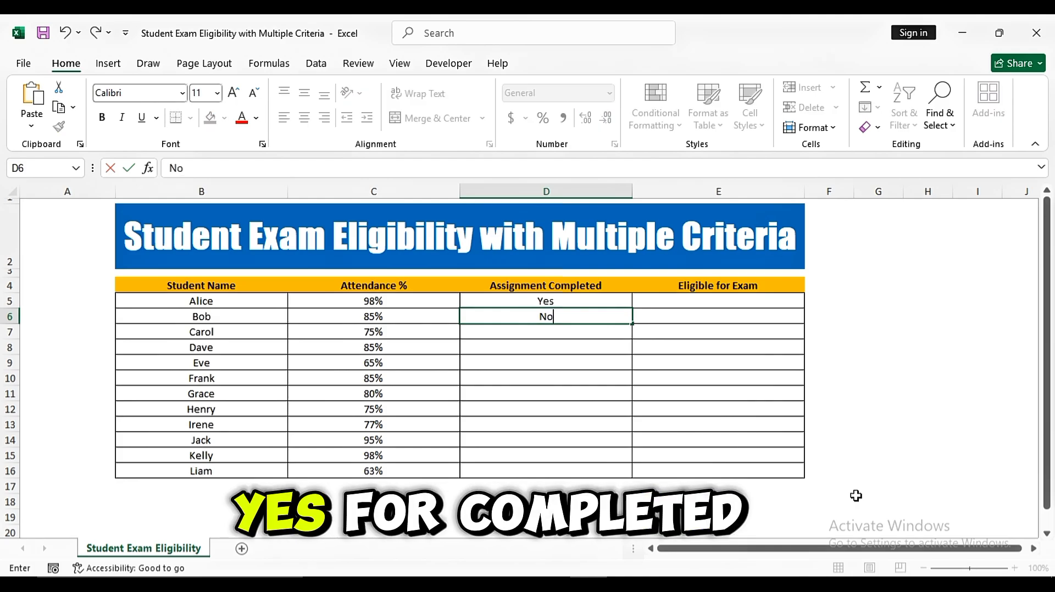
pyautogui.press('Return')
pyautogui.press('Up')
pyautogui.press('Up')
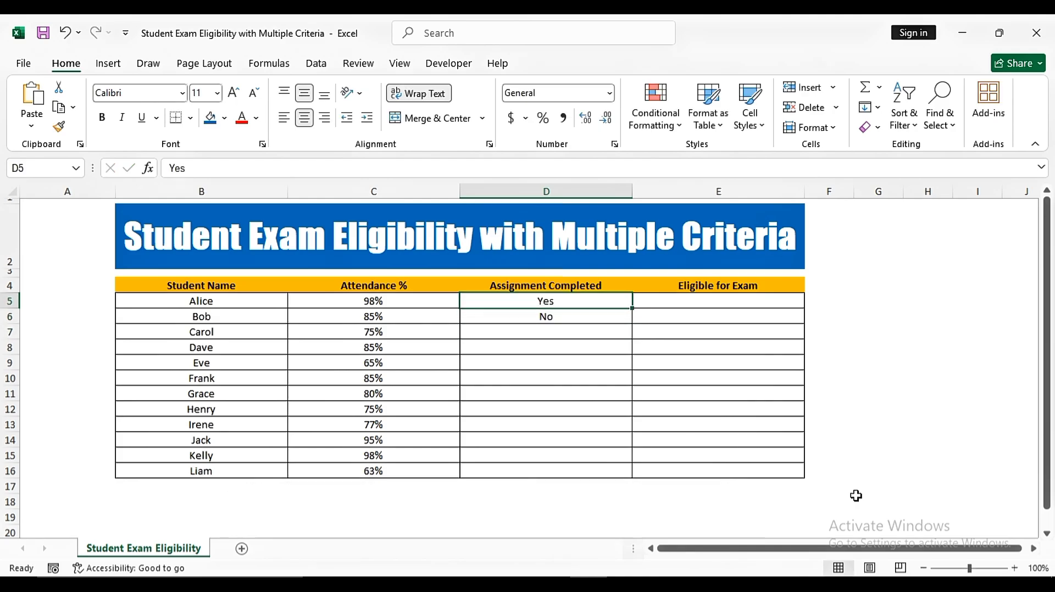
pyautogui.press('Down')
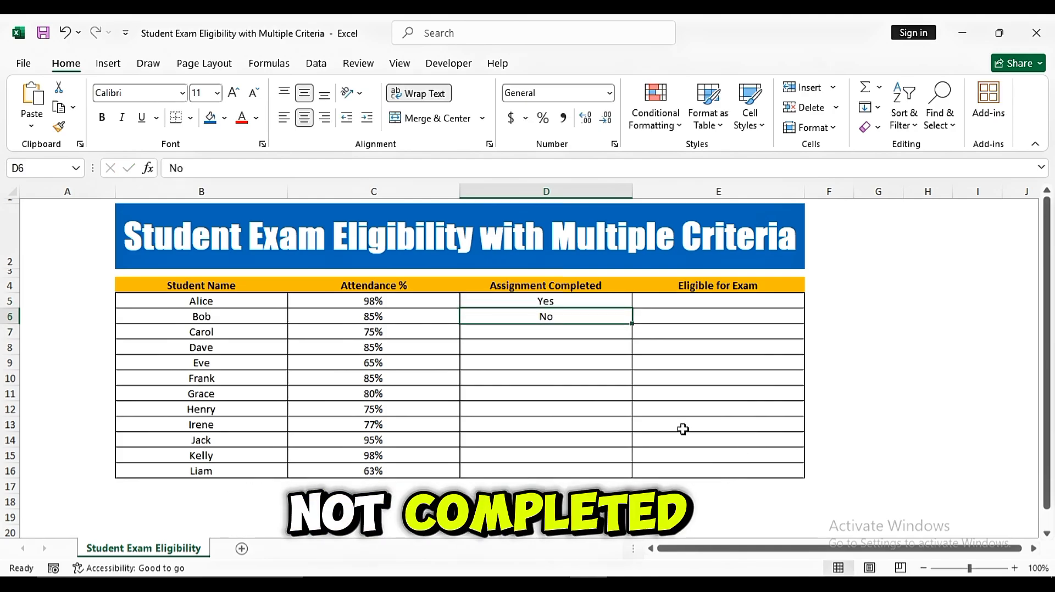
# Step: Copy the Yes entry from D5 into D7 and D10 of the Assignment Completed column
pyautogui.press('Up')
pyautogui.hotkey('ctrl', 'c')
pyautogui.press('Down')
pyautogui.press('Down')
pyautogui.hotkey('ctrl', 'v')
pyautogui.press('Down')
pyautogui.press('Down')
pyautogui.press('Down')
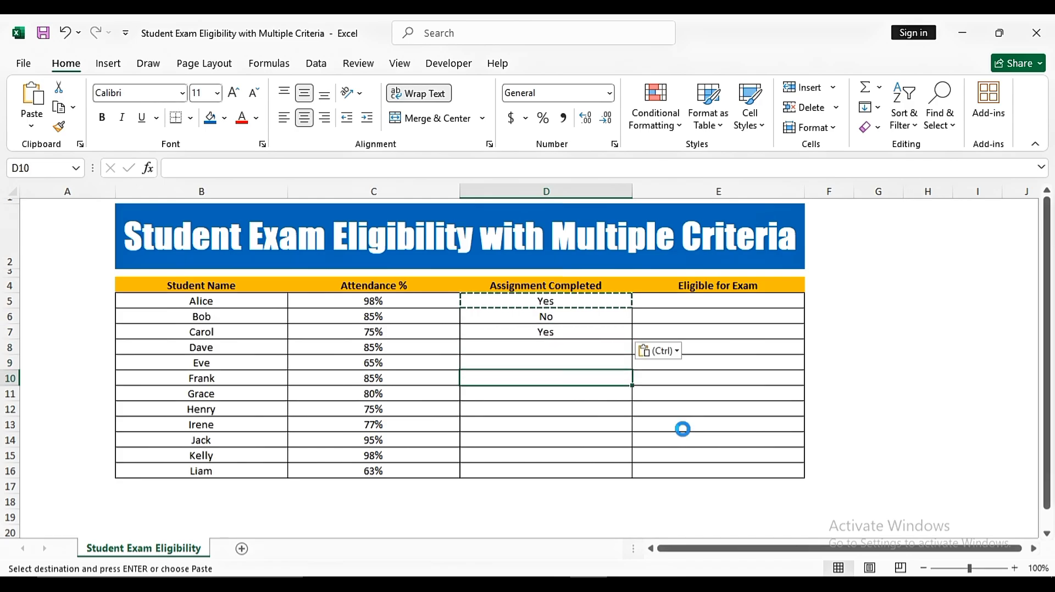
pyautogui.hotkey('ctrl', 'v')
# Step: Paste the copied Yes entry into D13, D11 and D15
pyautogui.press('Down')
pyautogui.press('Down')
pyautogui.press('Down')
pyautogui.hotkey('ctrl', 'v')
pyautogui.press('Up')
pyautogui.press('Up')
pyautogui.hotkey('ctrl', 'v')
pyautogui.press('Down')
pyautogui.press('Down')
pyautogui.press('Down')
pyautogui.press('Down')
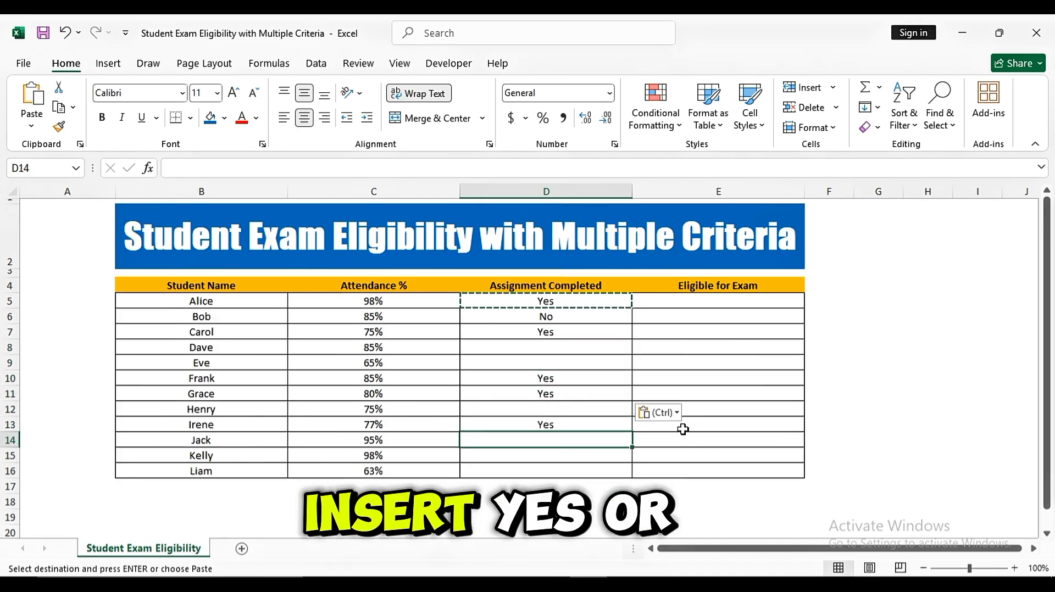
pyautogui.hotkey('ctrl', 'v')
# Step: Copy the No entry from D6 into D8 and D9 of the Assignment Completed column
pyautogui.press('Up')
pyautogui.press('Up')
pyautogui.press('Up')
pyautogui.press('Up')
pyautogui.press('Up')
pyautogui.press('Up')
pyautogui.press('Up')
pyautogui.press('Up')
pyautogui.press('Up')
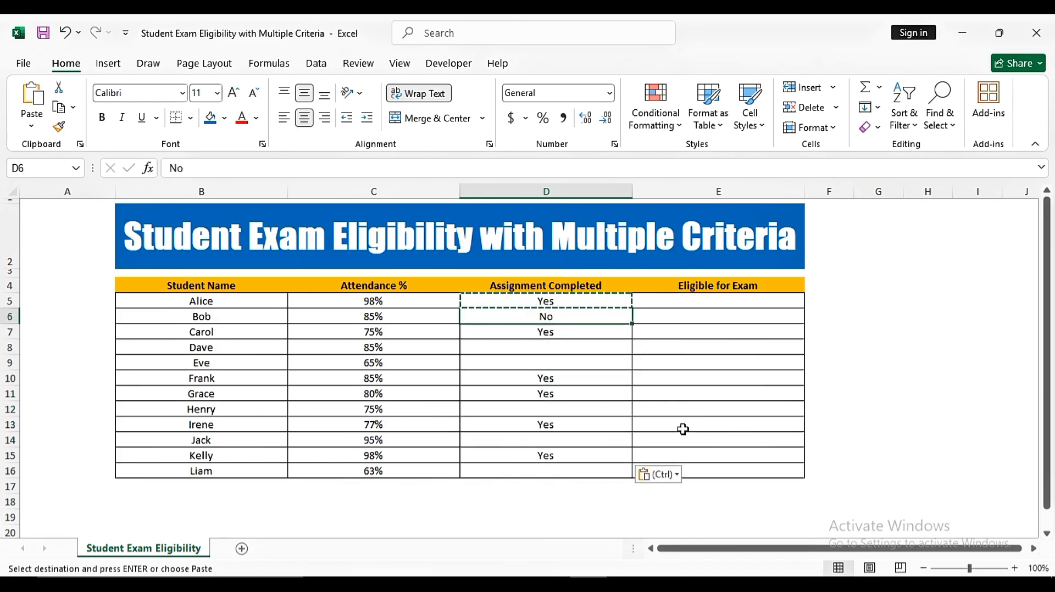
pyautogui.hotkey('ctrl', 'c')
pyautogui.press('Down')
pyautogui.press('Down')
pyautogui.hotkey('ctrl', 'v')
pyautogui.press('Down')
pyautogui.hotkey('ctrl', 'v')
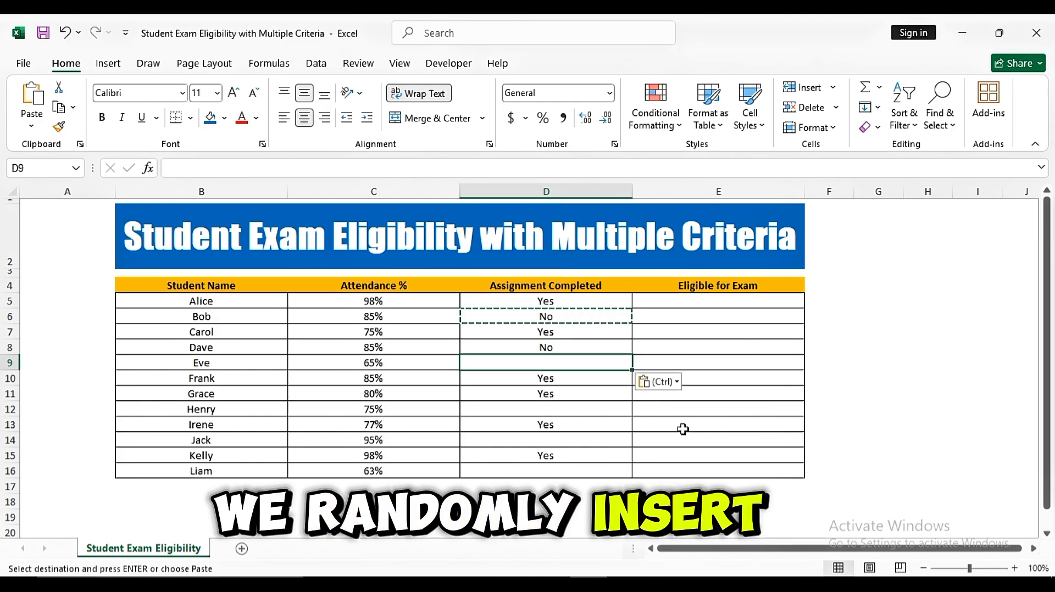
# Step: Paste the copied No entry into D12, D14 and D16, and end the copy mode
pyautogui.press('Down')
pyautogui.press('Down')
pyautogui.press('Down')
pyautogui.hotkey('ctrl', 'v')
pyautogui.press('Down')
pyautogui.press('Down')
pyautogui.hotkey('ctrl', 'v')
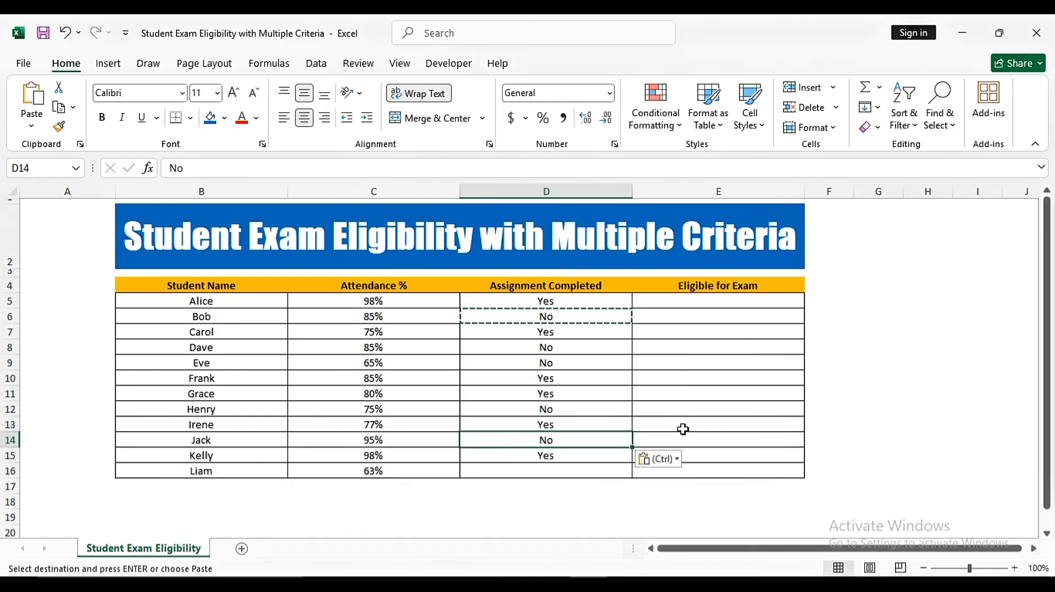
pyautogui.press('Down')
pyautogui.press('Down')
pyautogui.hotkey('ctrl', 'v')
pyautogui.press('Escape')
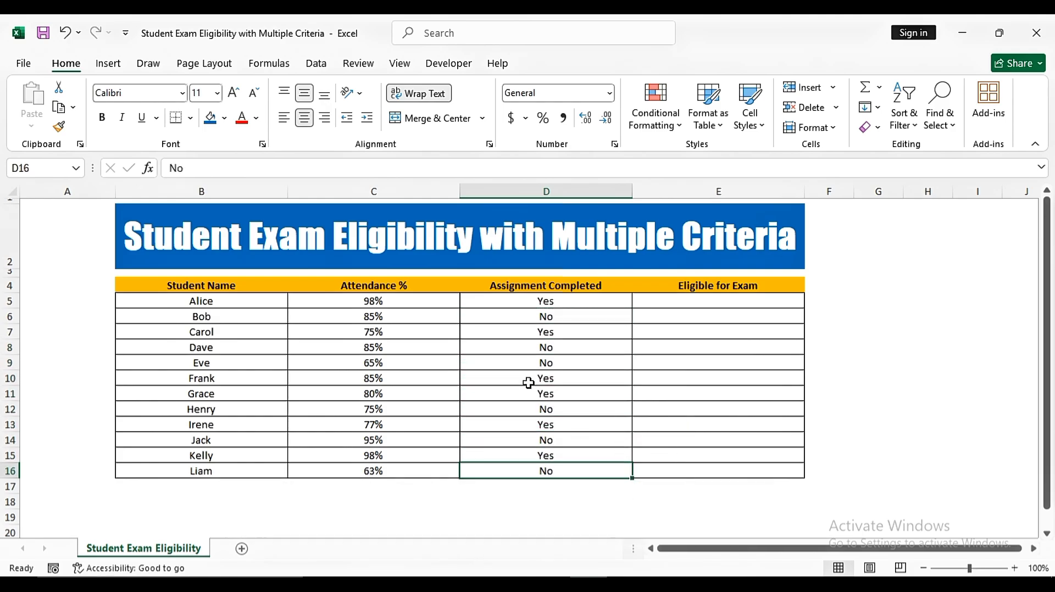
# Step: Begin an IF formula with a nested AND in E5, using C5>=80% as the first condition
pyautogui.click(656, 411)
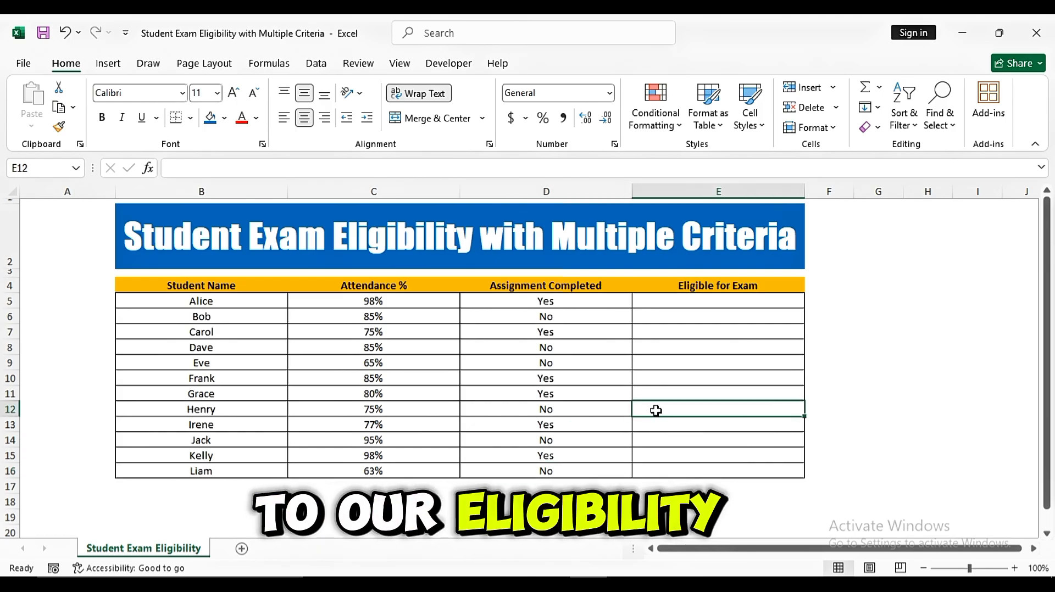
pyautogui.click(681, 300)
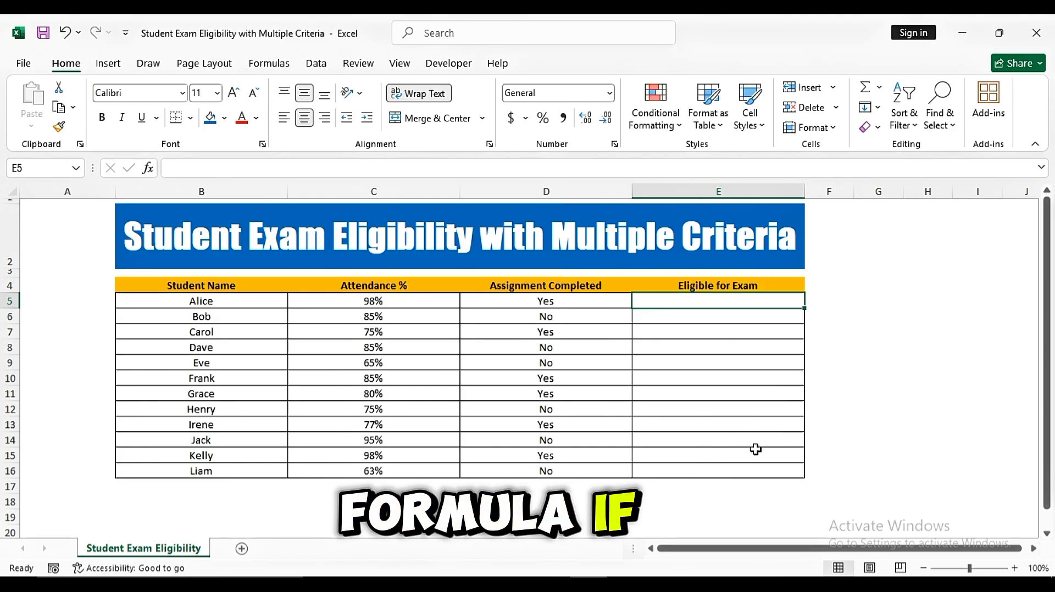
pyautogui.write('=IF')
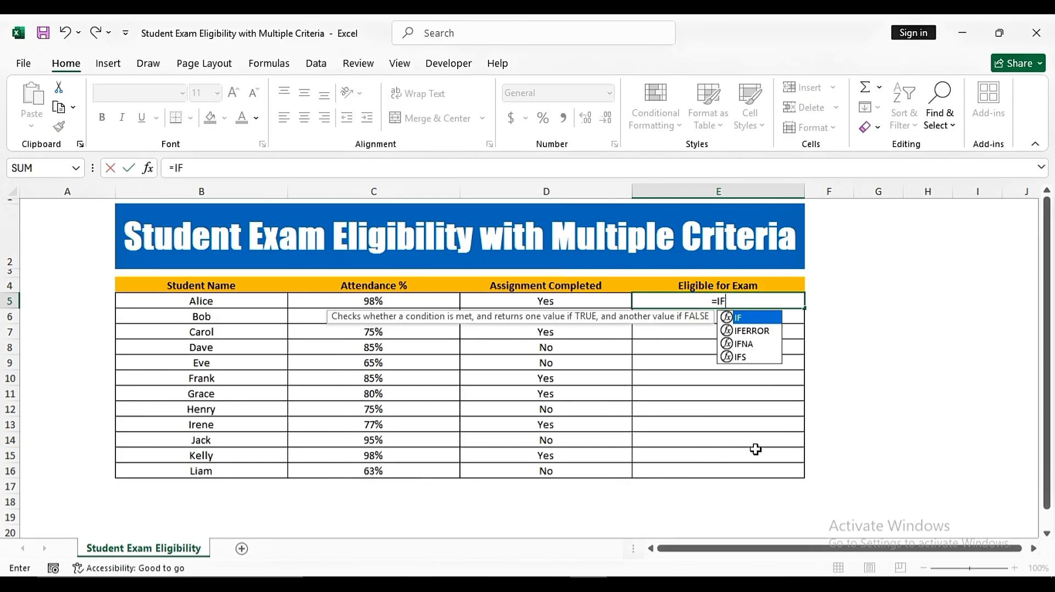
pyautogui.write('(')
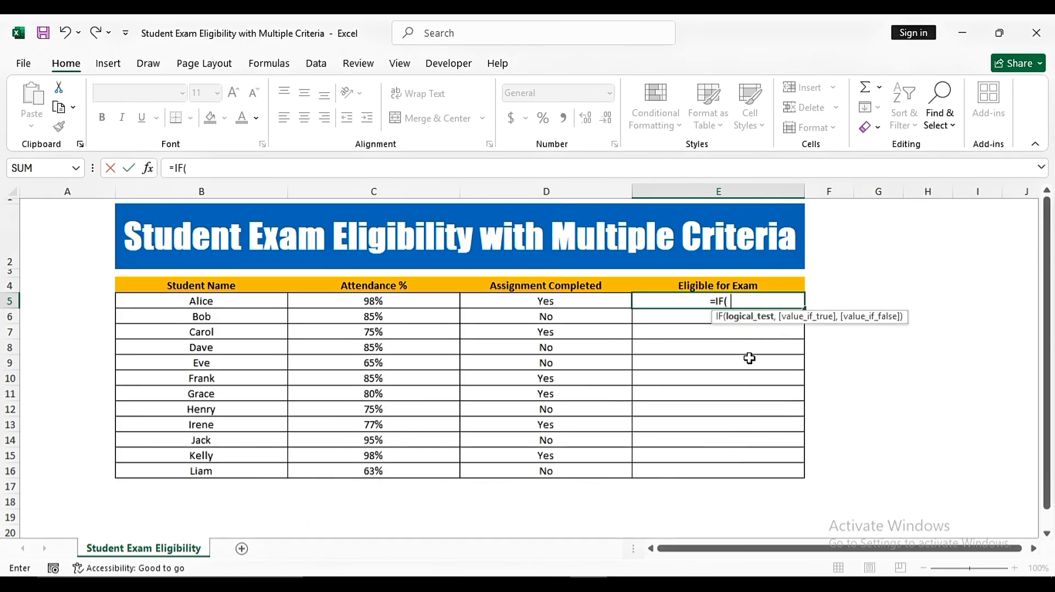
pyautogui.write('AND')
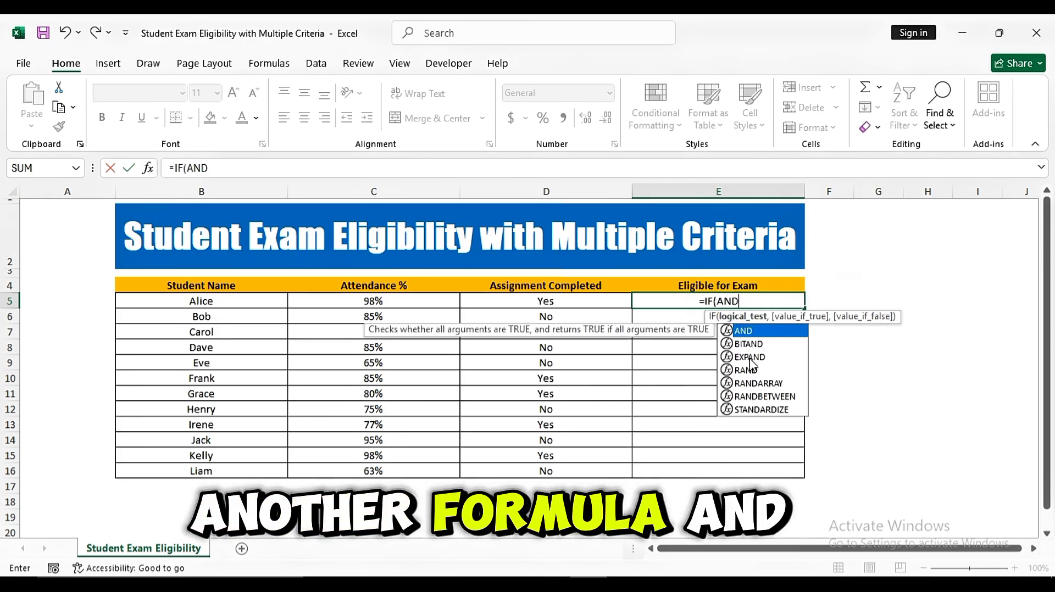
pyautogui.write('(')
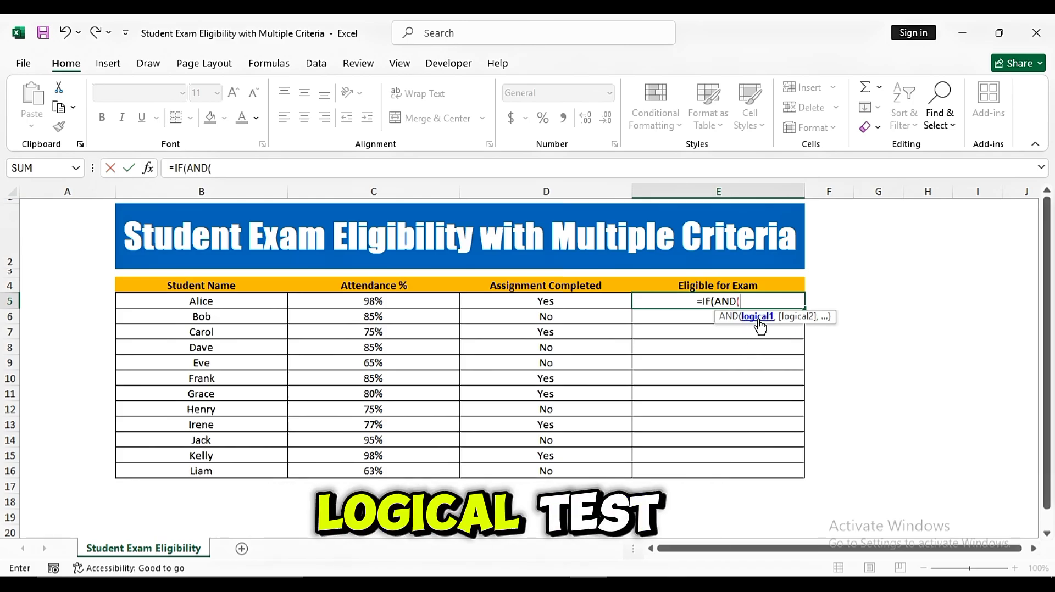
pyautogui.click(414, 300)
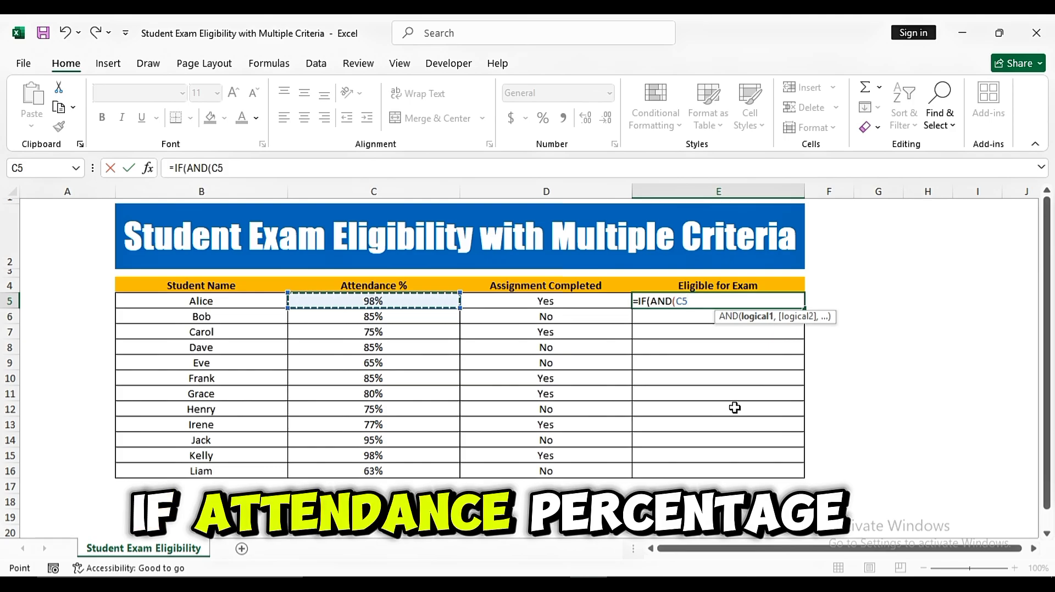
pyautogui.write('>=')
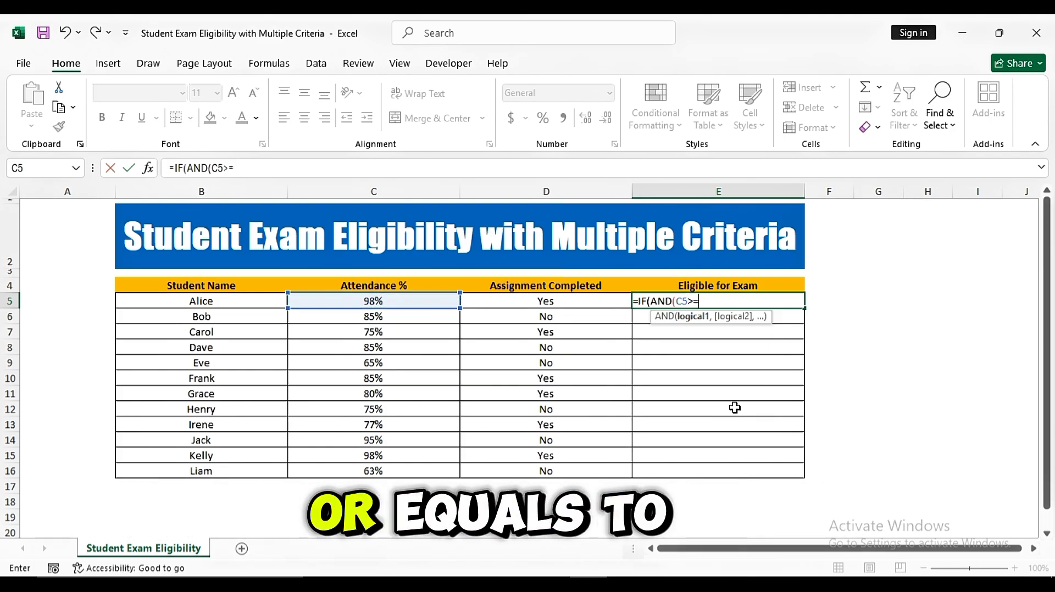
pyautogui.write('80')
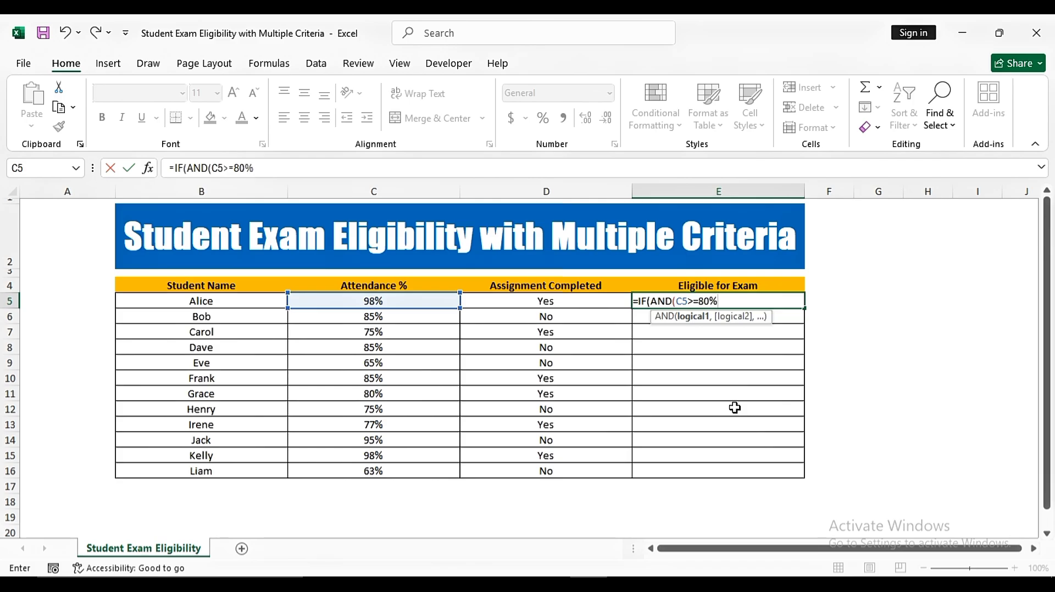
pyautogui.write('%,')
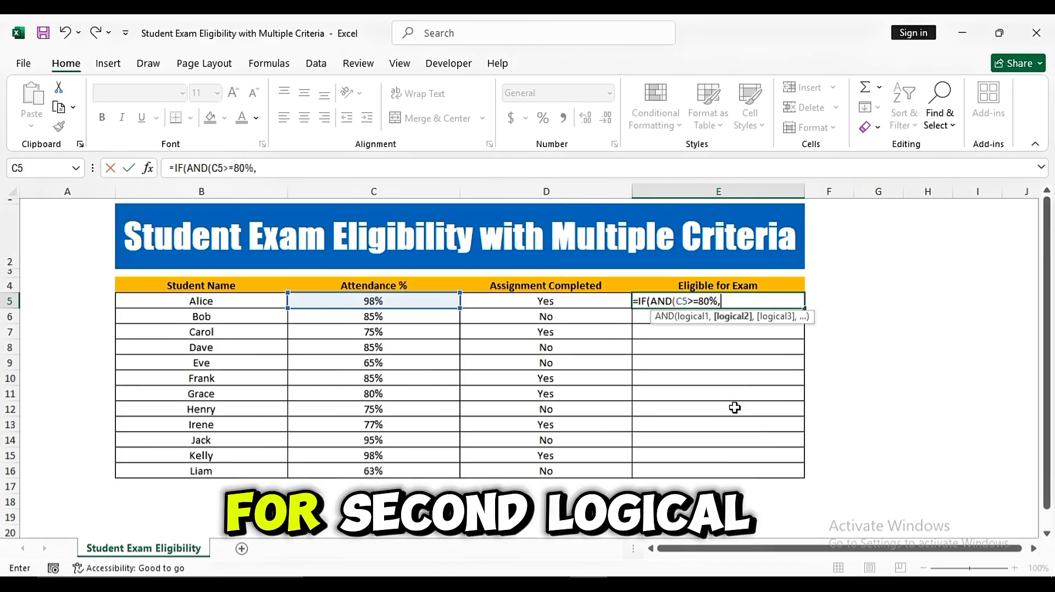
# Step: Add D5="Yes" as the second condition in the E5 formula and close the AND function
pyautogui.click(547, 300)
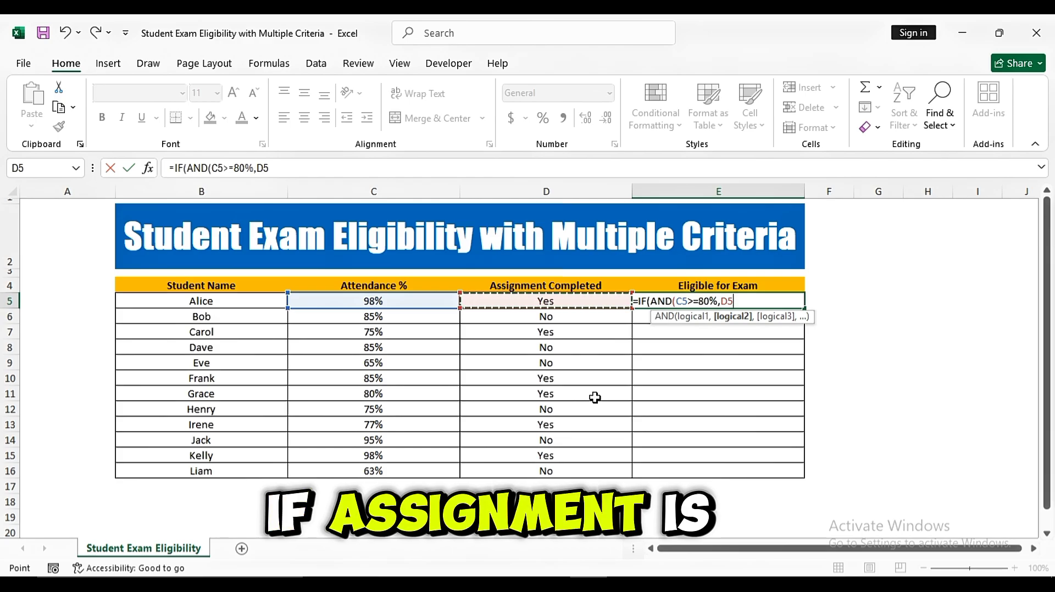
pyautogui.write('="Yes')
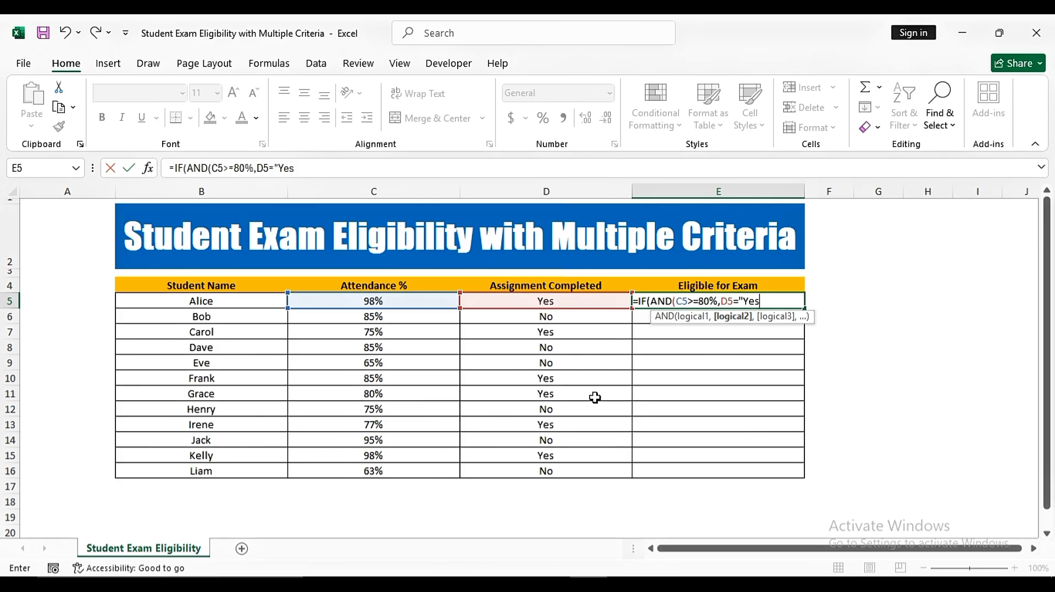
pyautogui.write('"')
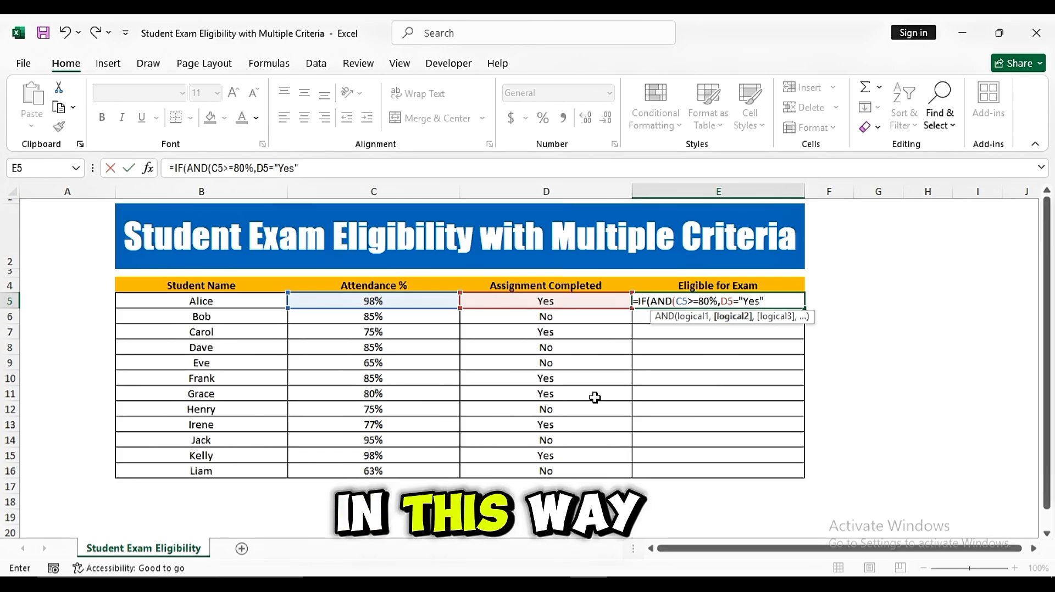
pyautogui.write(')')
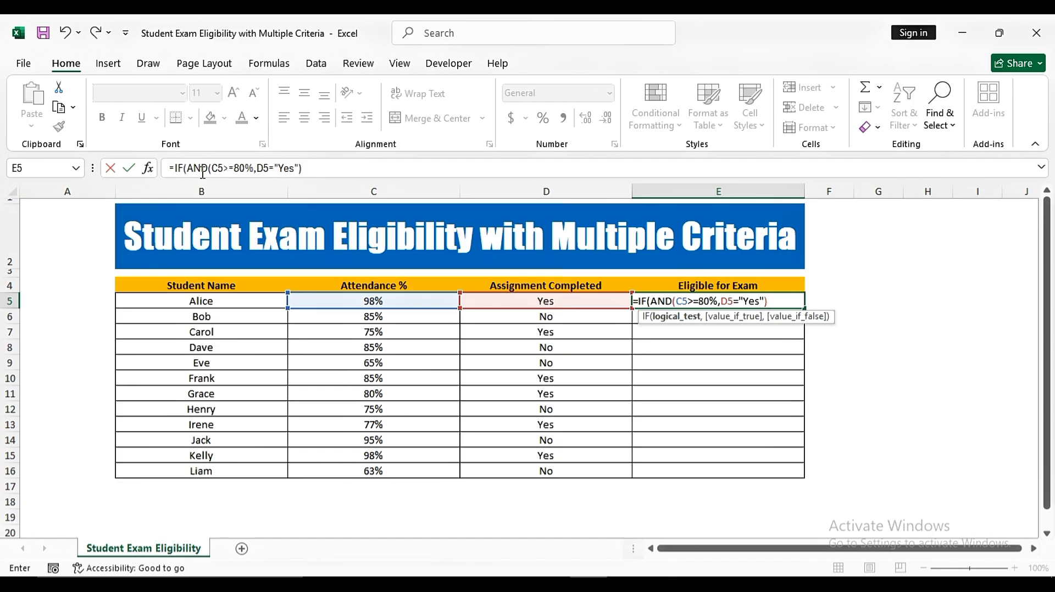
# Step: Complete the E5 formula with "Yes" as the value if true and "No" as the value if false
pyautogui.click(307, 169)
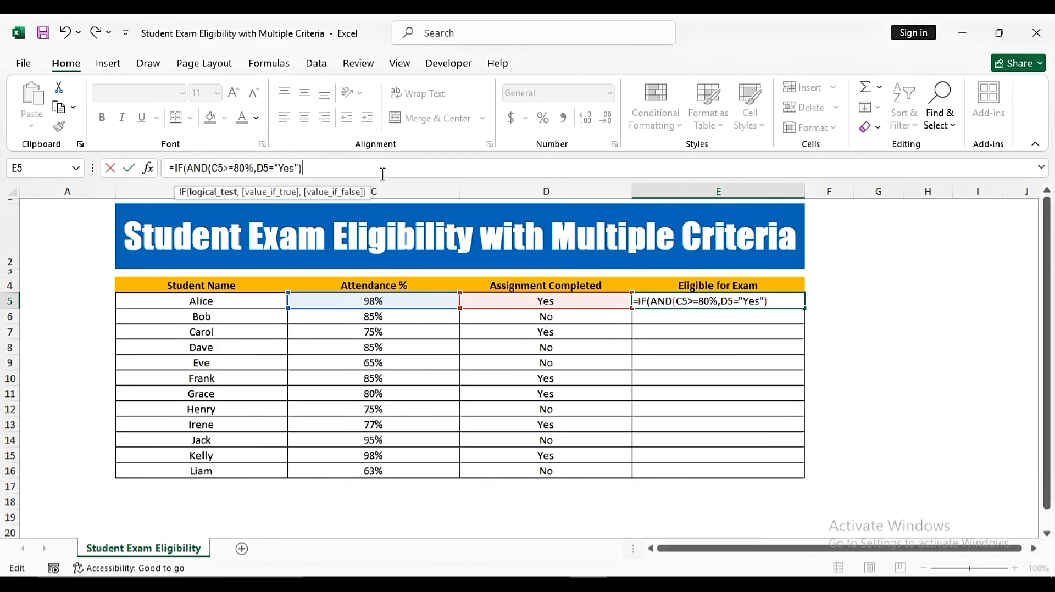
pyautogui.write(',')
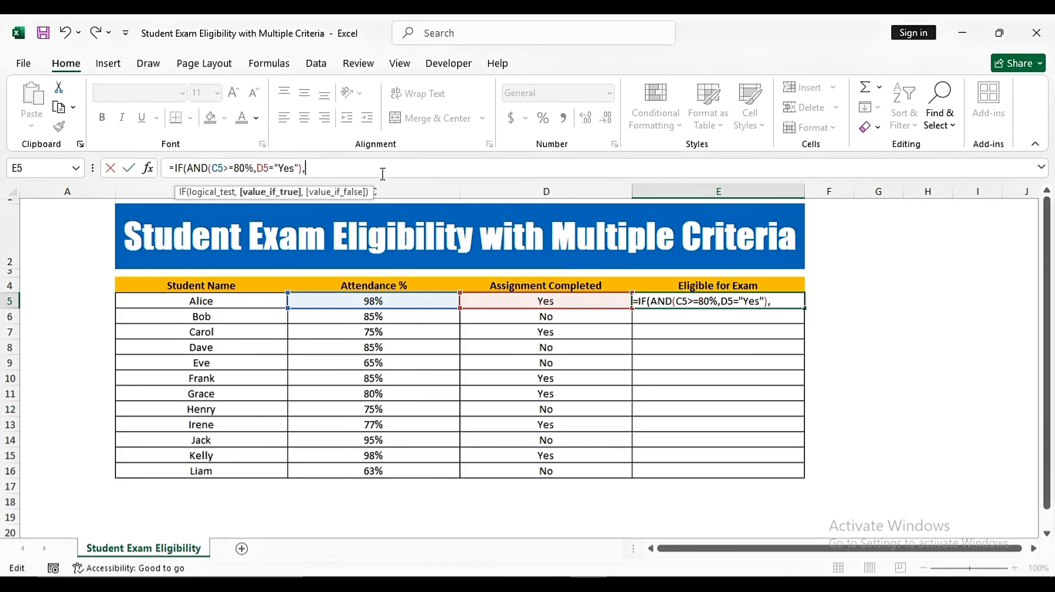
pyautogui.write('"Yes",')
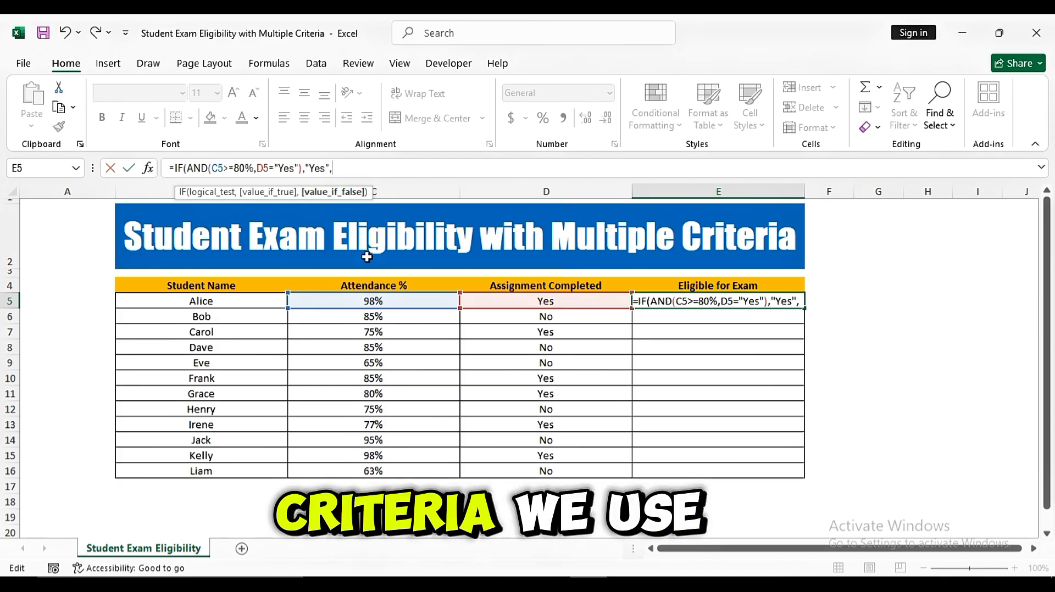
pyautogui.write('"No')
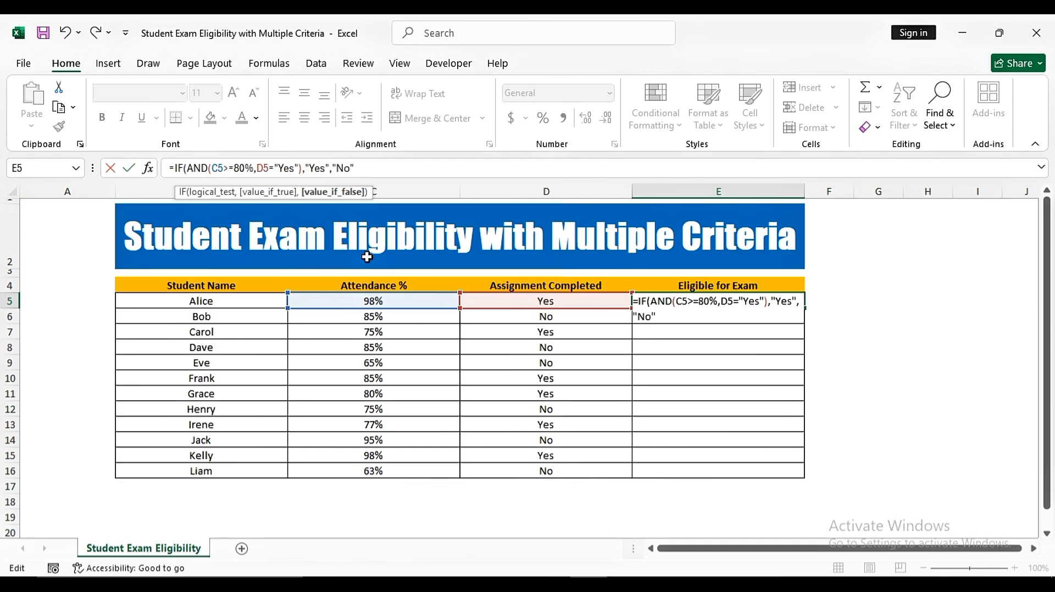
pyautogui.write('")')
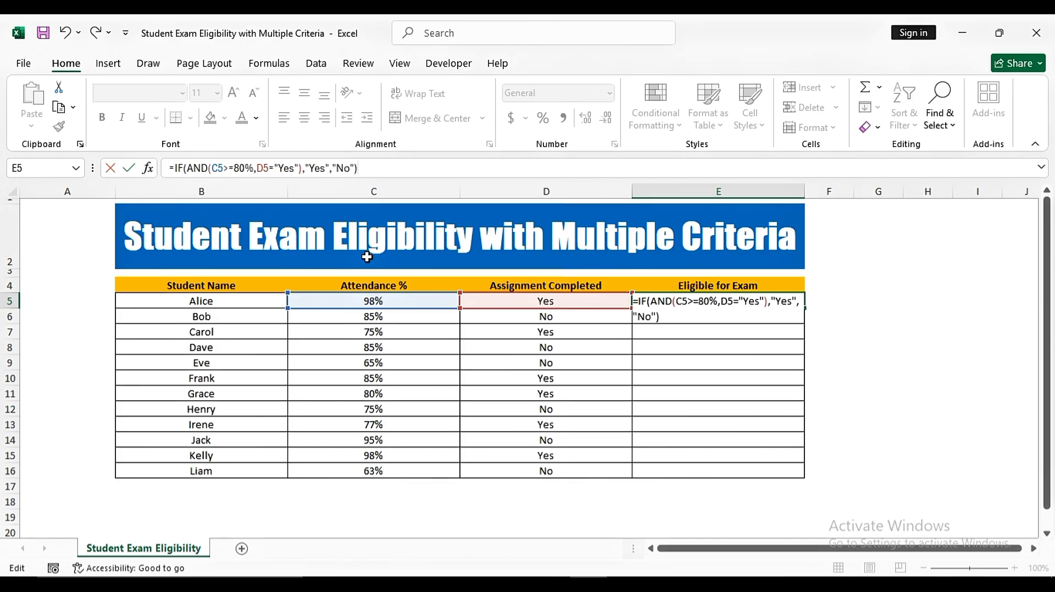
pyautogui.press('Return')
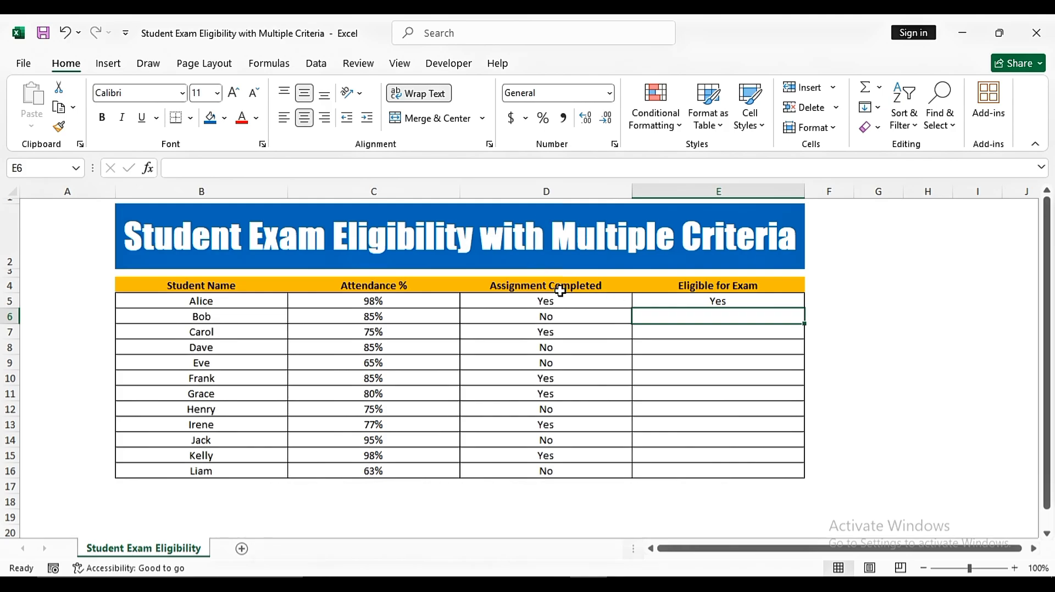
# Step: Test the eligibility formula by setting the attendance in C5 to 75%
pyautogui.click(386, 301)
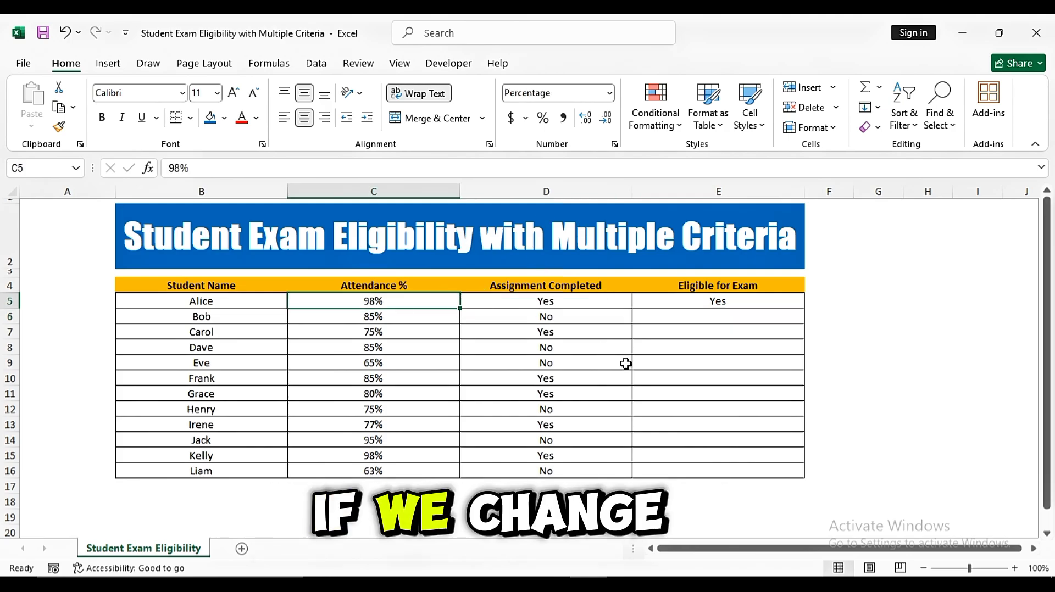
pyautogui.write('75')
pyautogui.press('Return')
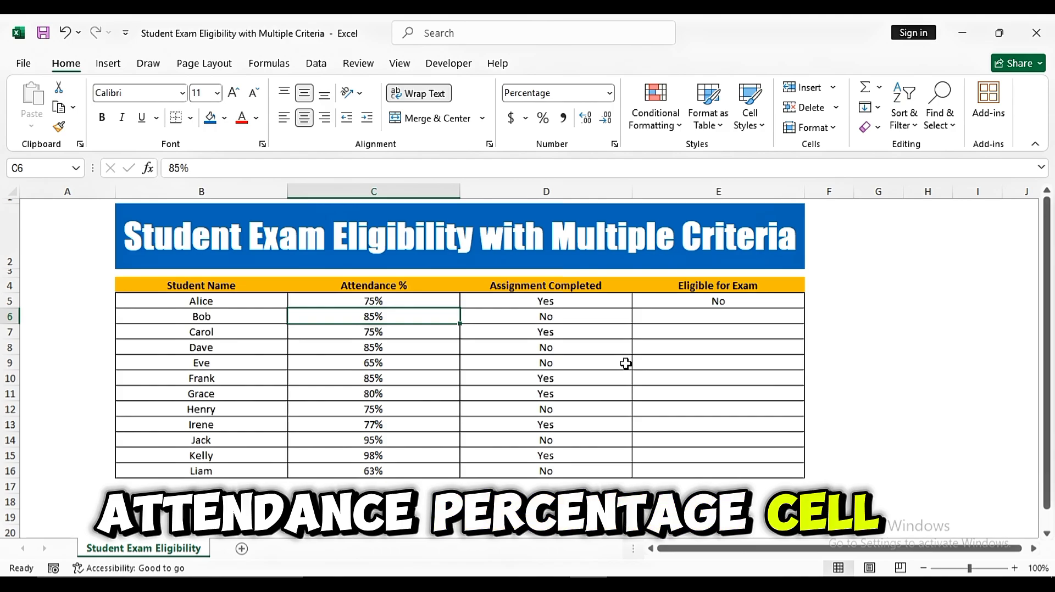
# Step: Set the attendance in C5 to 80%
pyautogui.press('Up')
pyautogui.write('80')
pyautogui.press('Return')
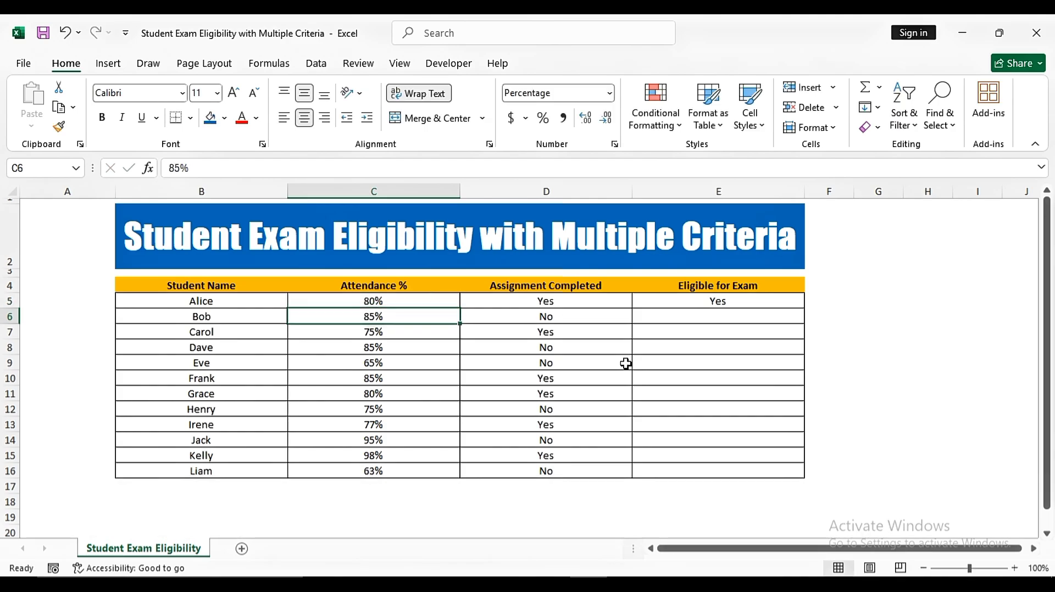
# Step: Test the eligibility formula by changing Assignment Completed in D5 to No, and restore it to Yes
pyautogui.press('Up')
pyautogui.press('Right')
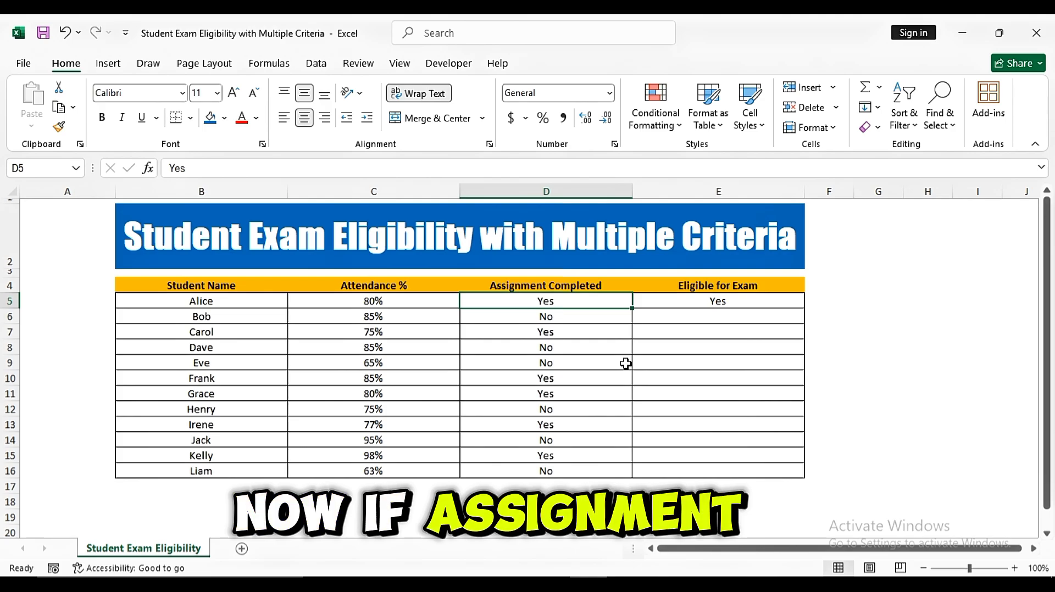
pyautogui.write('No')
pyautogui.press('Return')
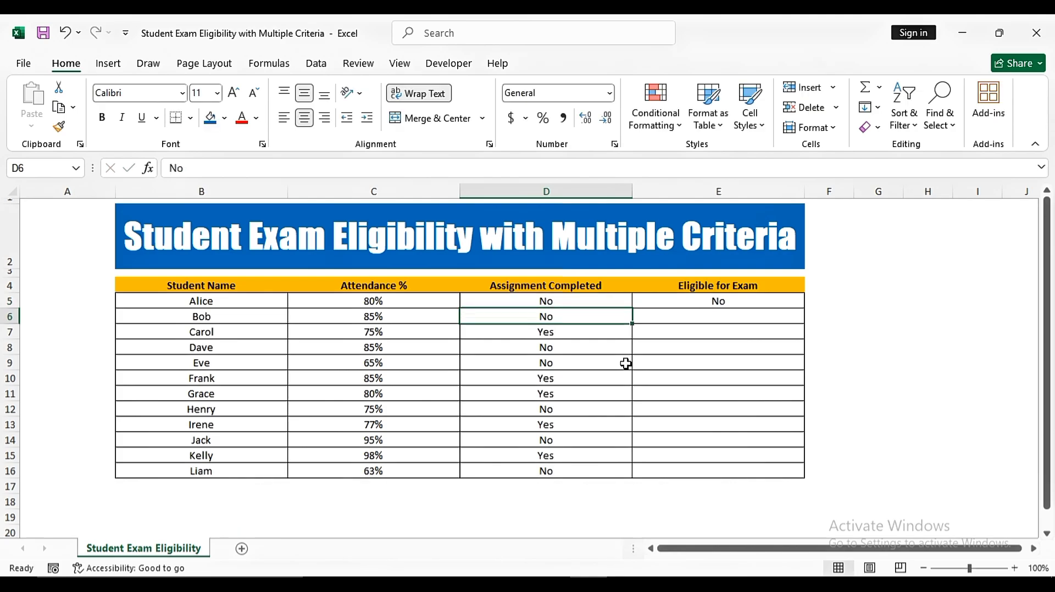
pyautogui.press('Up')
pyautogui.write('Yes')
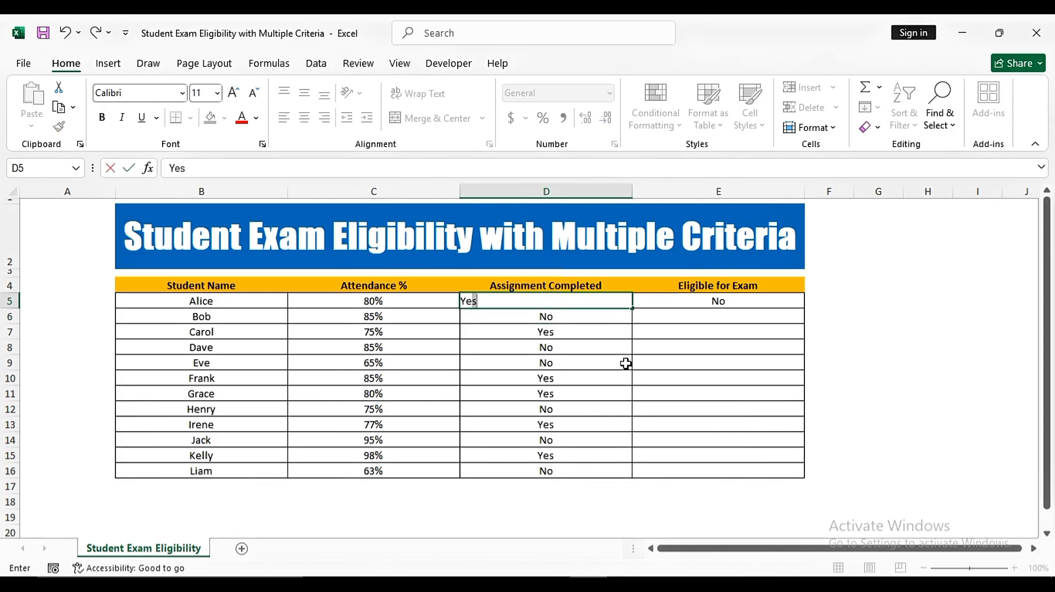
pyautogui.press('Return')
# Step: Fill the eligibility formula from E5 down through E16
pyautogui.click(708, 306)
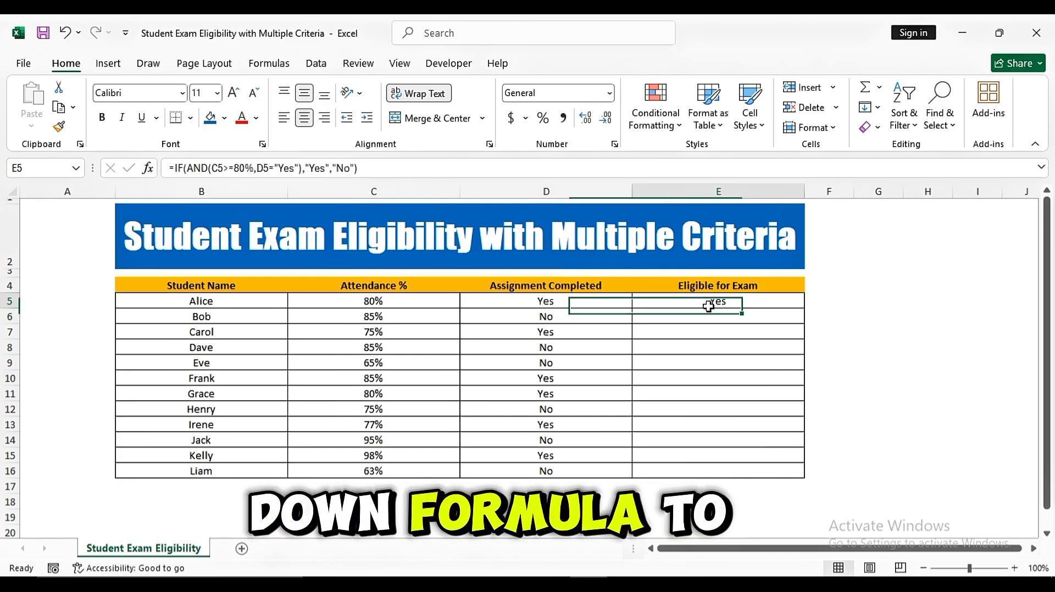
pyautogui.moveTo(804, 309); pyautogui.dragTo(801, 473)
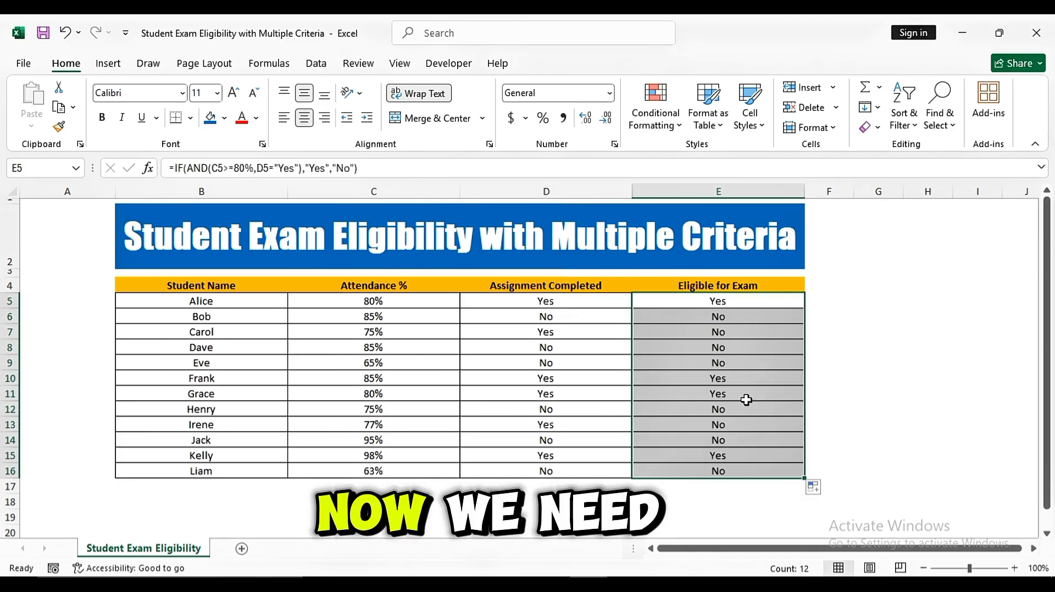
pyautogui.click(841, 379)
pyautogui.moveTo(733, 304); pyautogui.dragTo(733, 472)
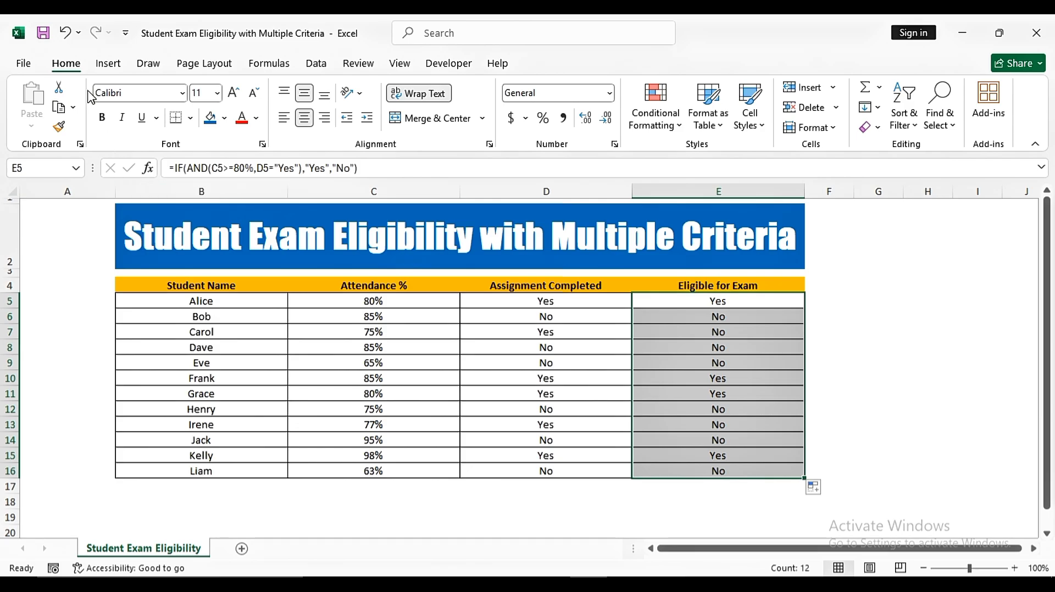
pyautogui.click(650, 126)
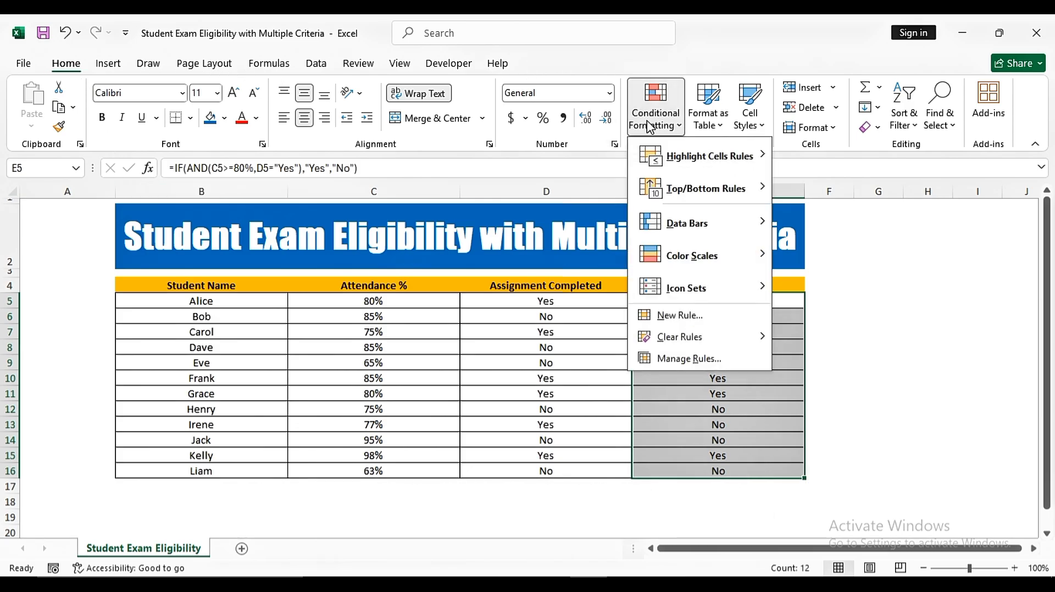
pyautogui.moveTo(648, 149)
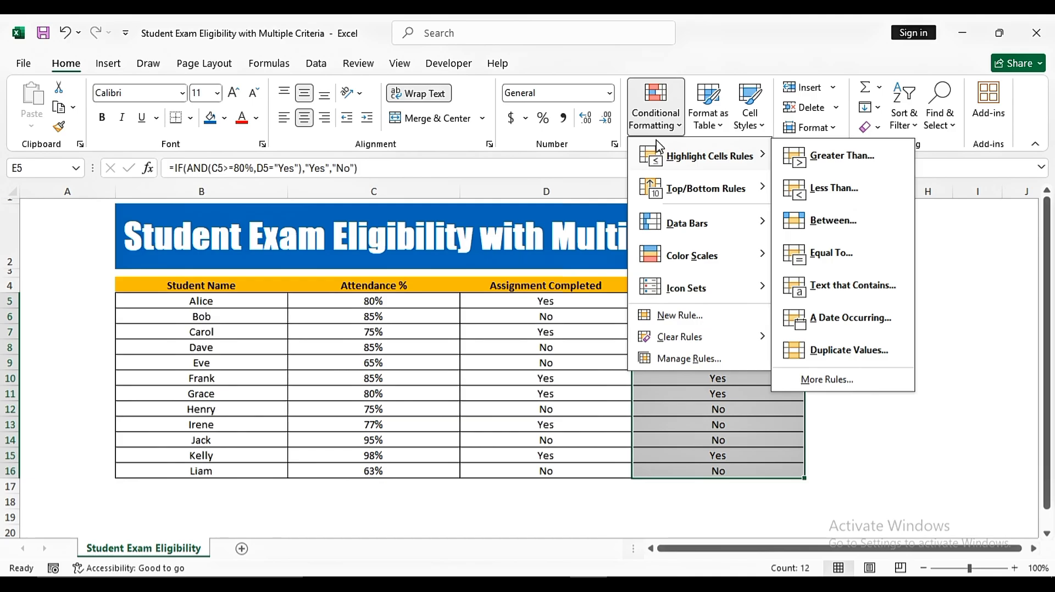
pyautogui.click(848, 292)
pyautogui.moveTo(141, 393); pyautogui.dragTo(235, 381)
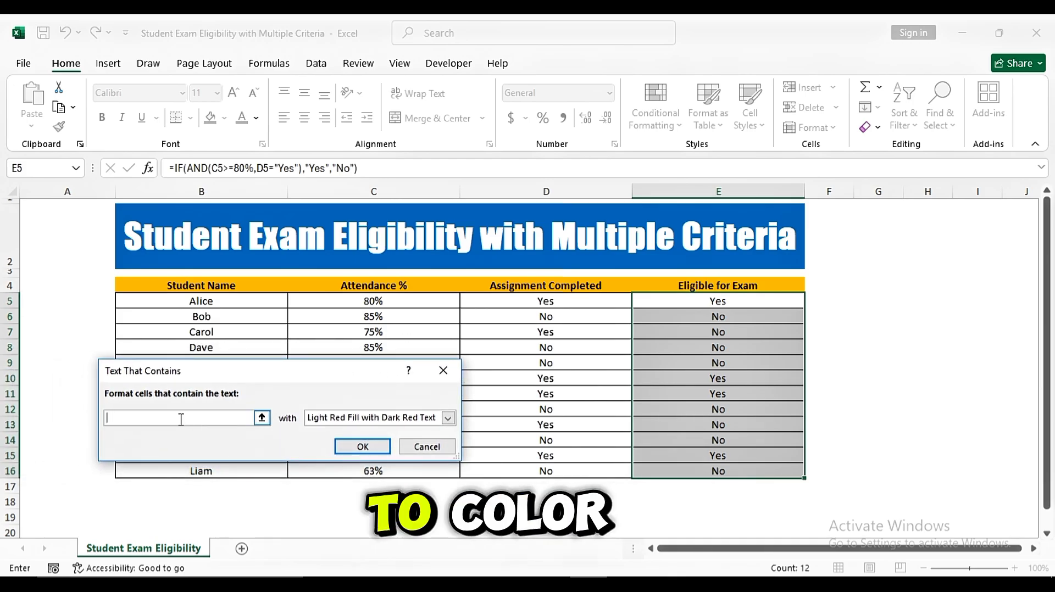
pyautogui.write('Yes')
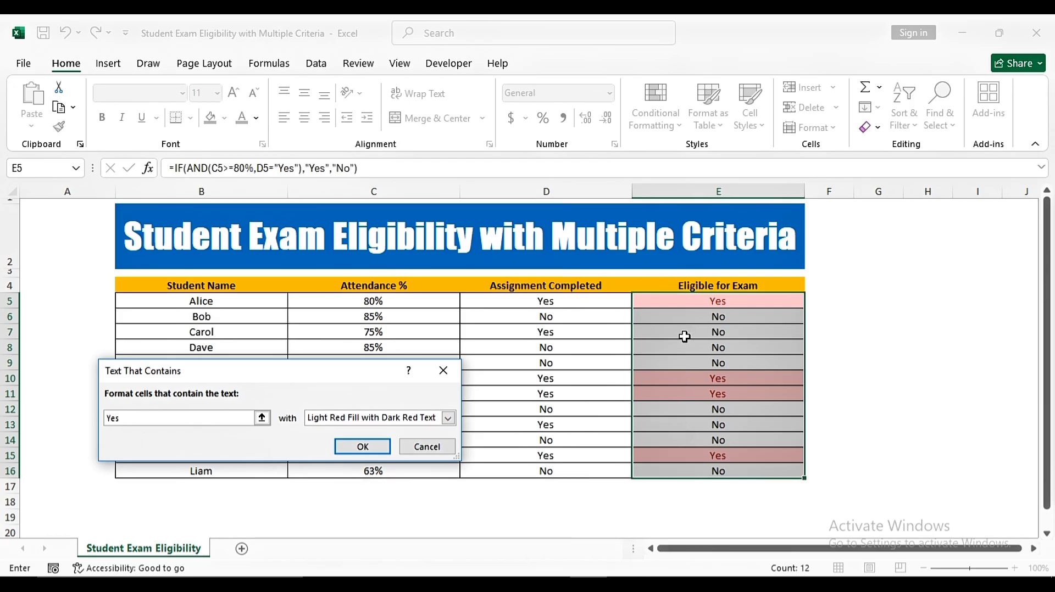
pyautogui.click(441, 370)
# Step: Start a new conditional formatting rule for E5:E16 that formats only cells whose value is equal to Yes
pyautogui.click(676, 130)
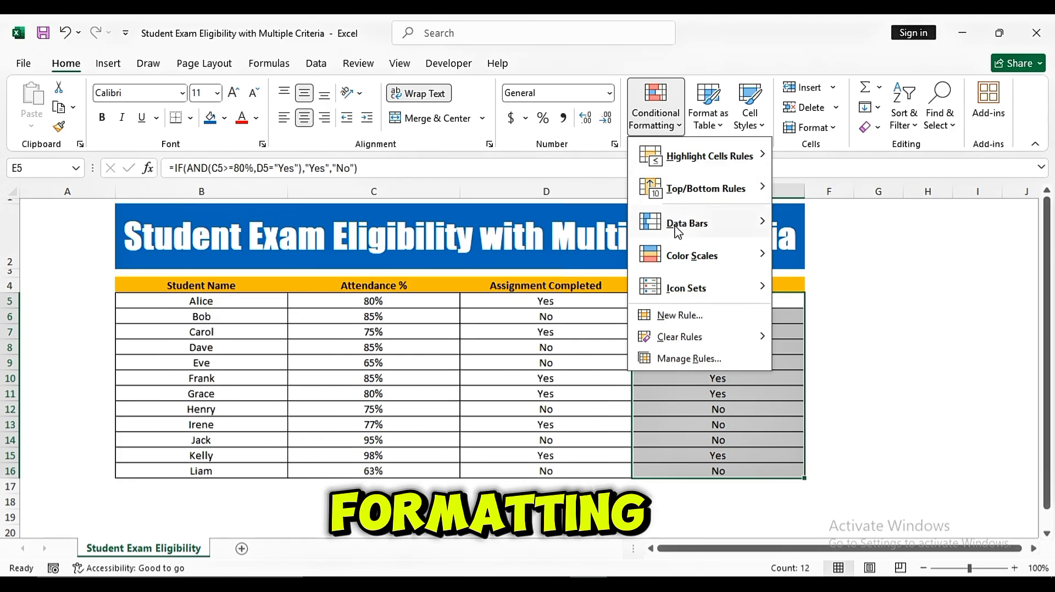
pyautogui.click(681, 317)
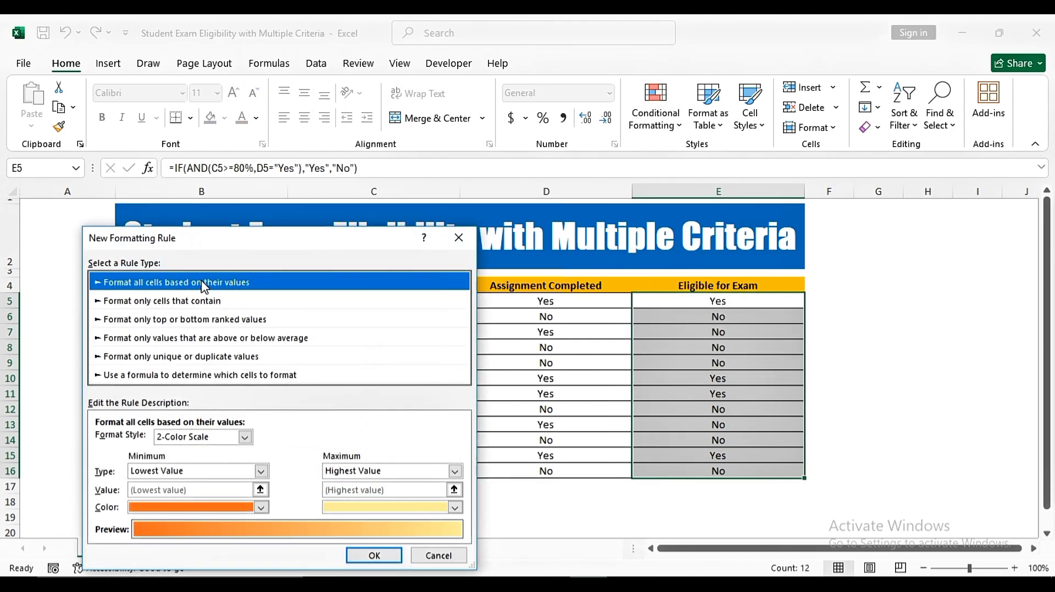
pyautogui.moveTo(198, 247); pyautogui.dragTo(218, 210)
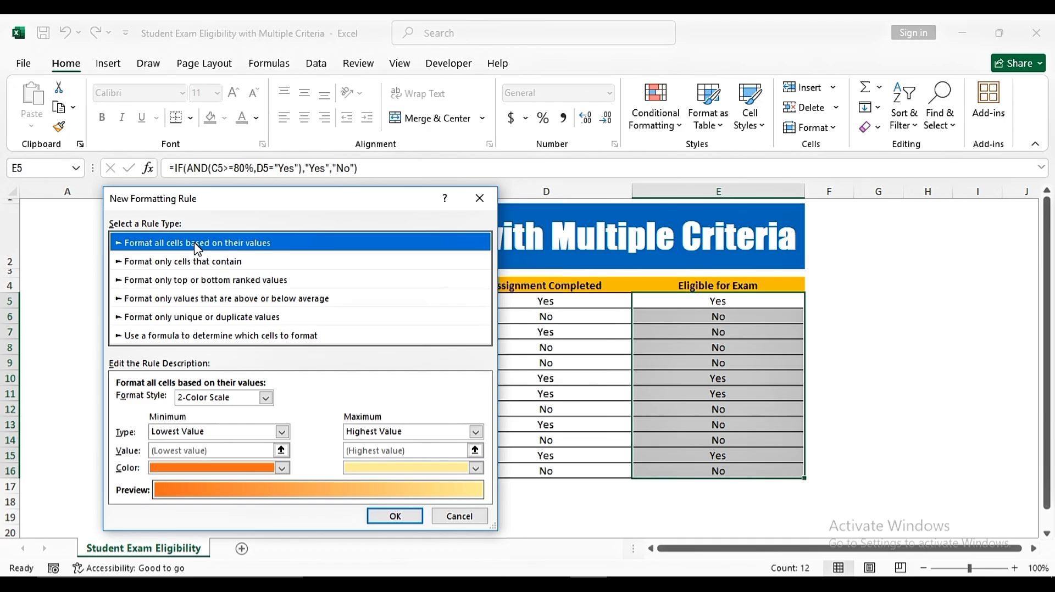
pyautogui.click(187, 336)
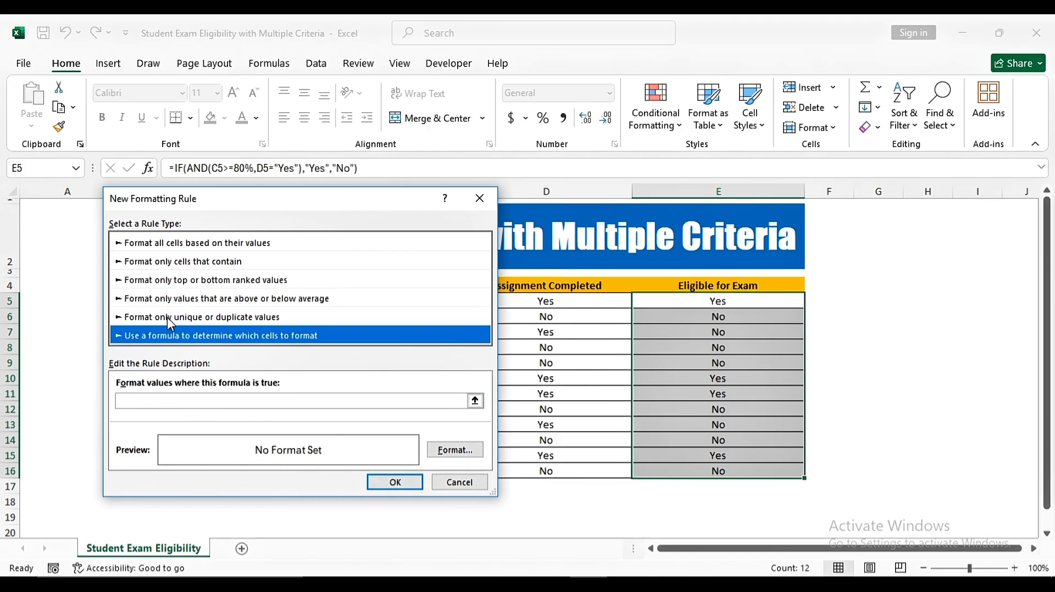
pyautogui.click(155, 267)
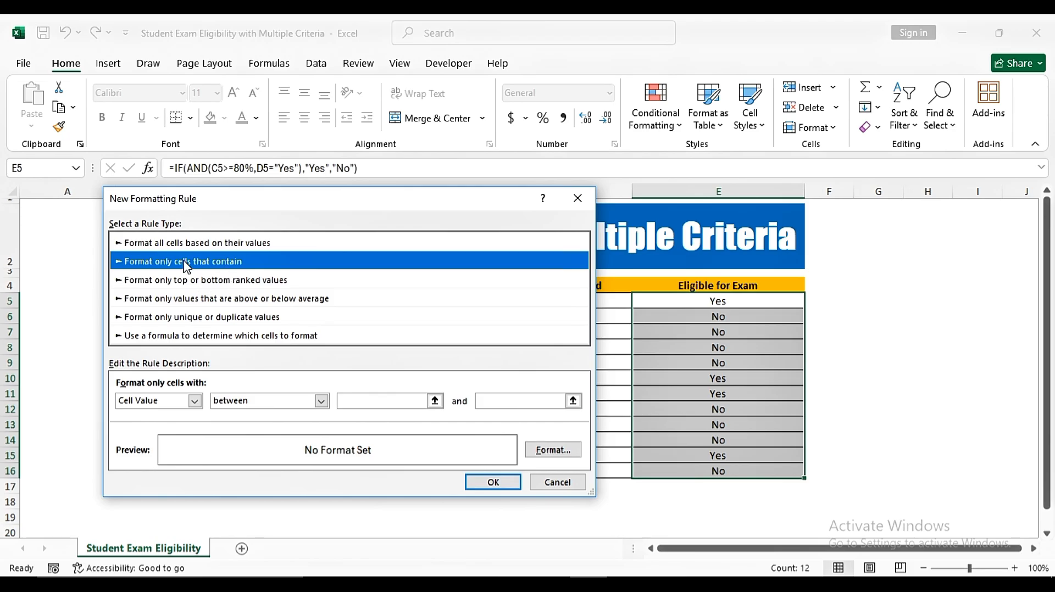
pyautogui.click(253, 399)
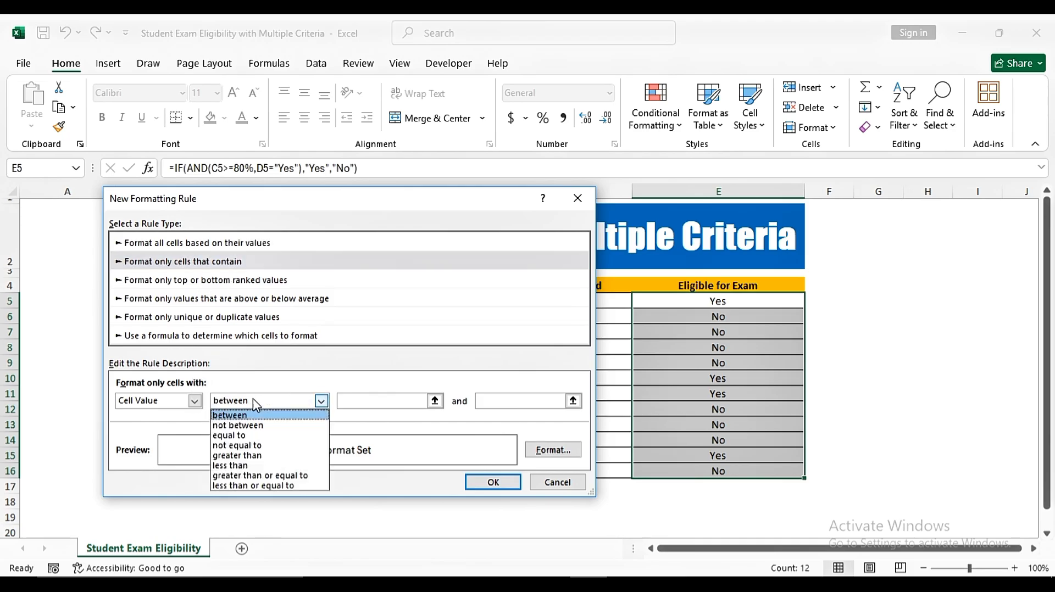
pyautogui.click(251, 435)
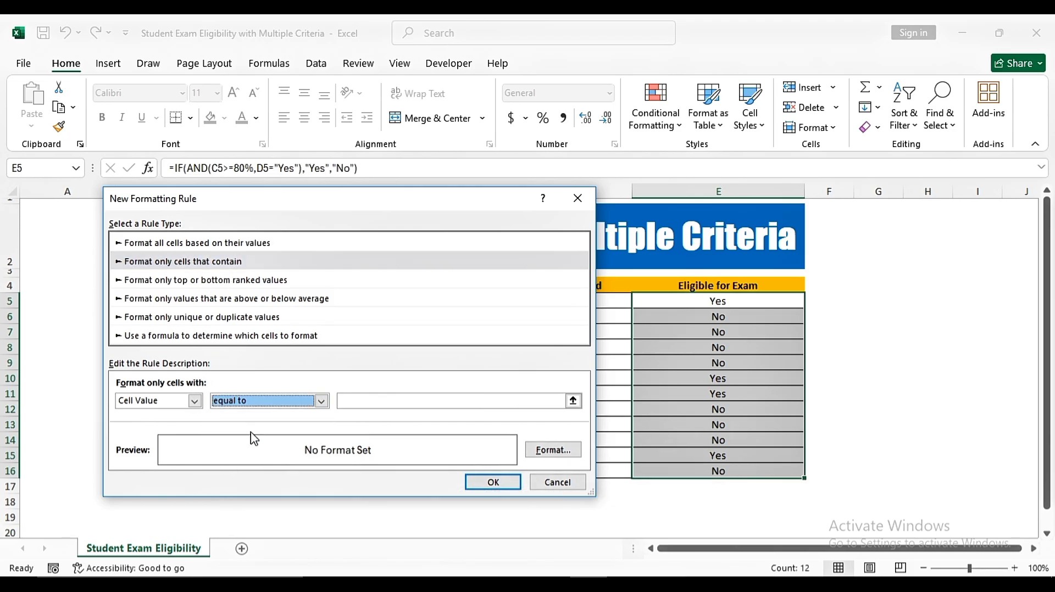
pyautogui.click(346, 401)
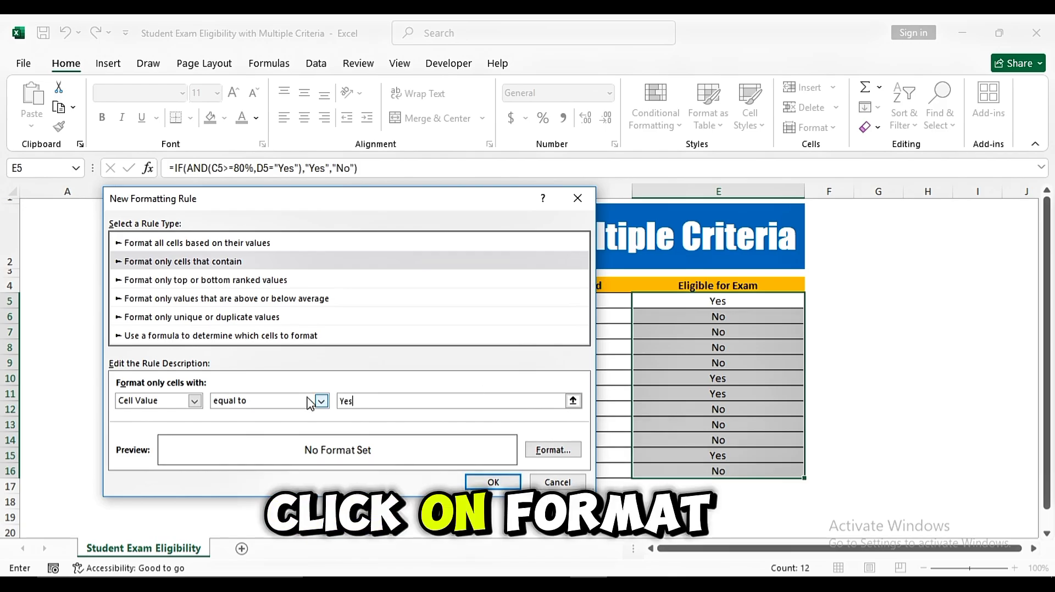
# Step: Give the Yes rule a bold, dark red font and apply it to the eligibility results
pyautogui.click(566, 461)
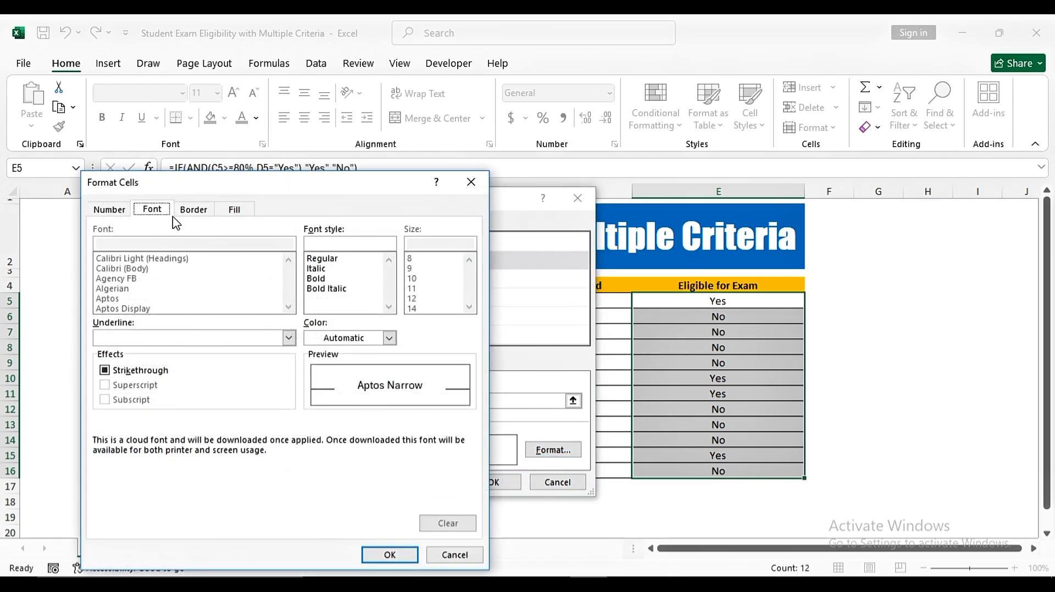
pyautogui.click(324, 280)
pyautogui.click(389, 338)
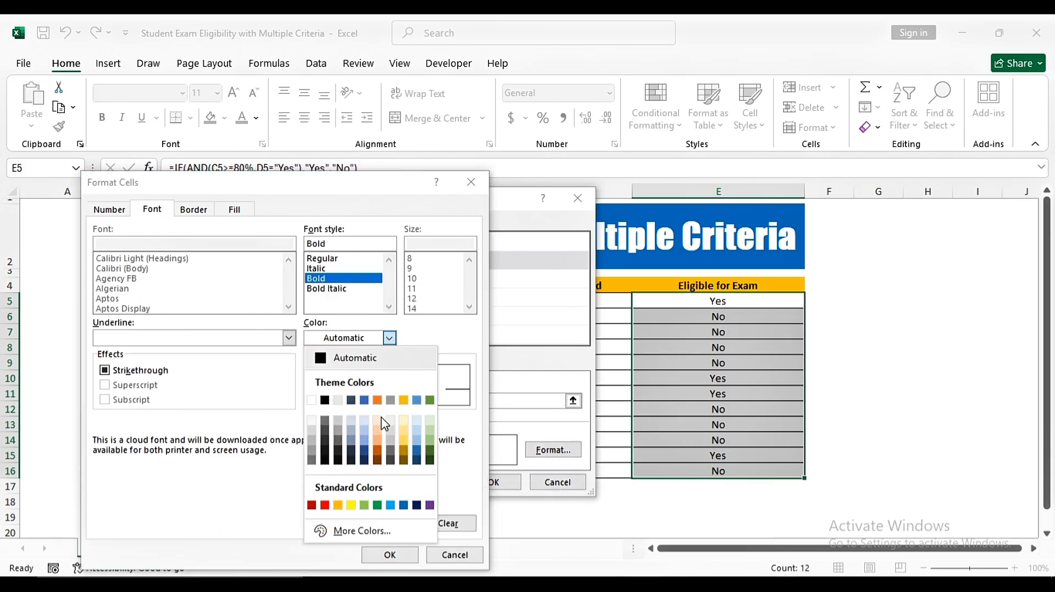
pyautogui.click(311, 505)
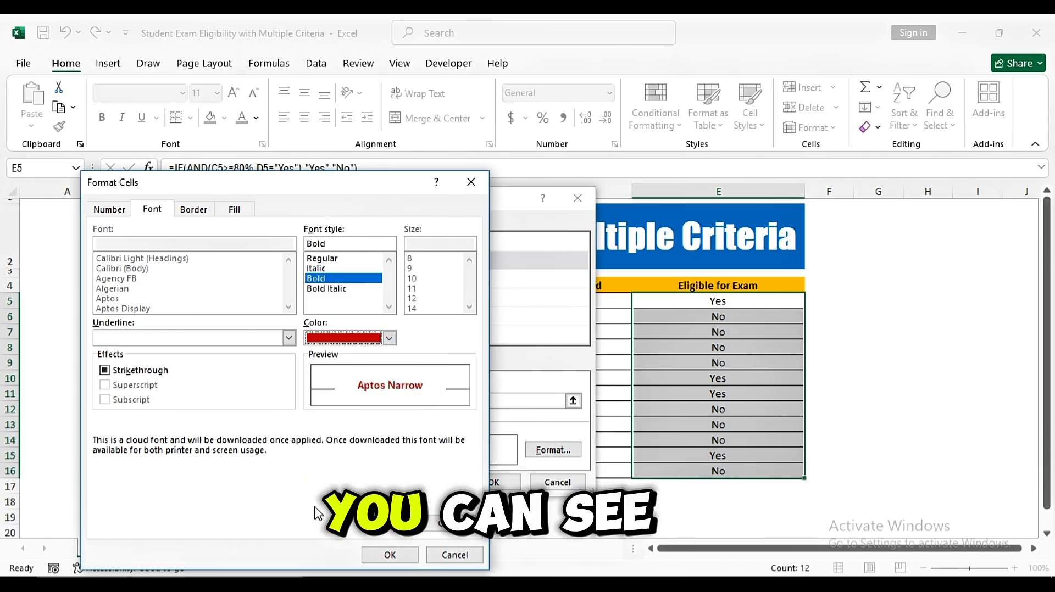
pyautogui.click(413, 555)
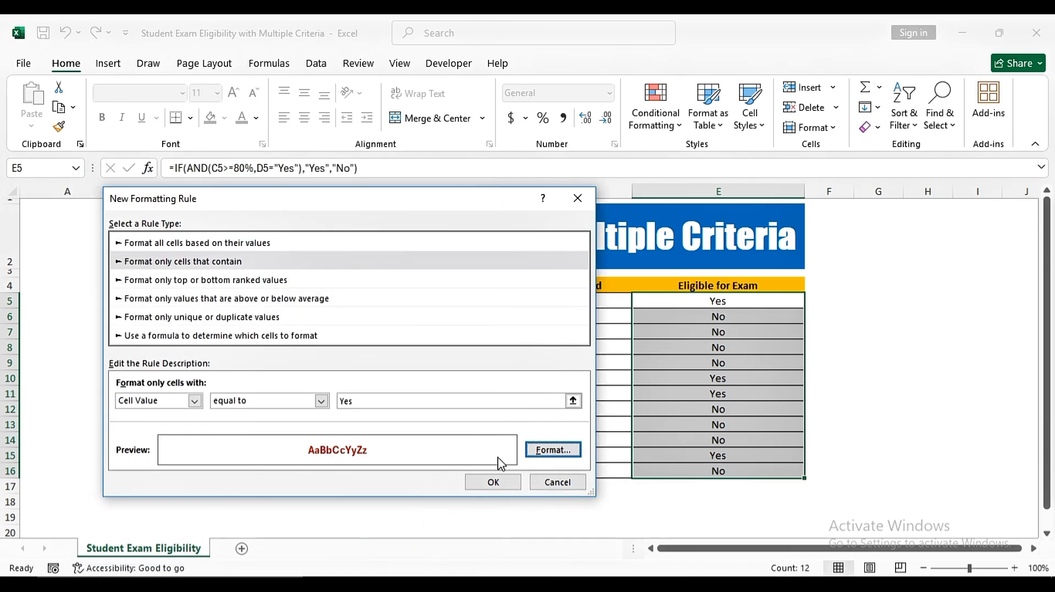
pyautogui.click(515, 486)
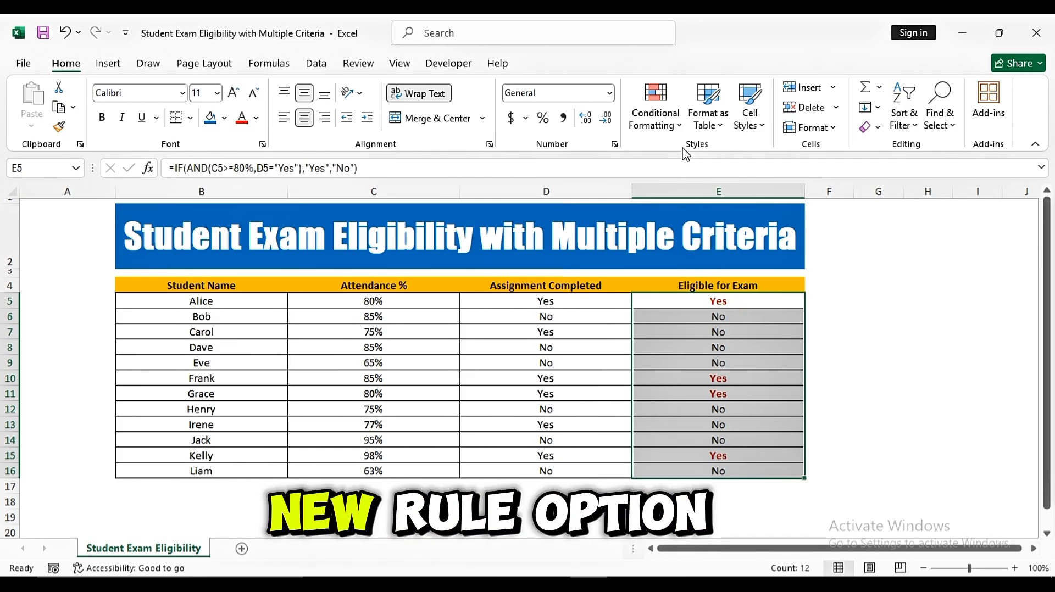
# Step: Start another conditional formatting rule for E5:E16 that formats only cells with specific text containing No
pyautogui.click(655, 119)
pyautogui.click(668, 314)
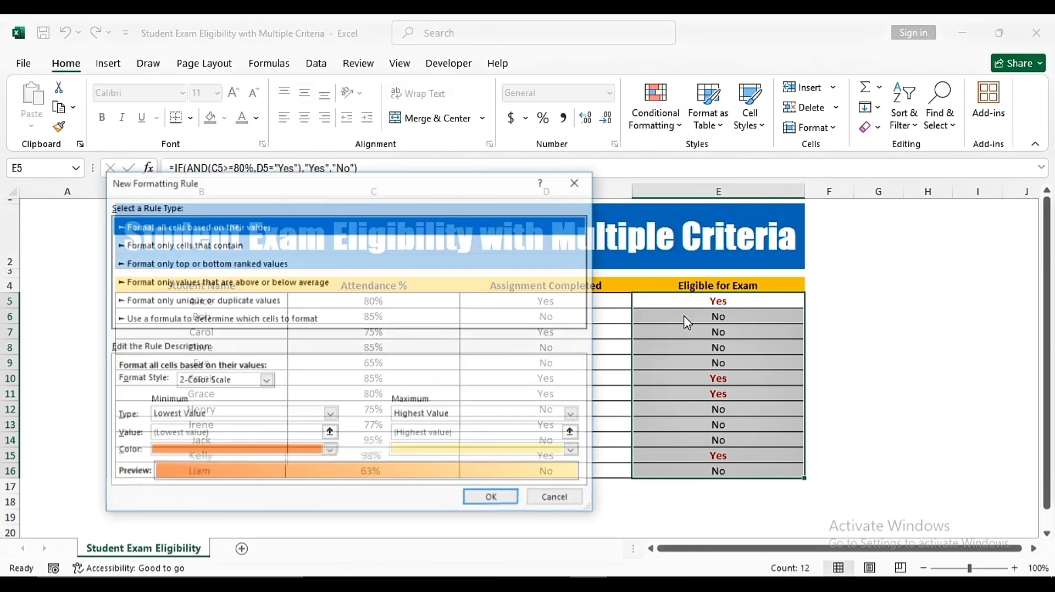
pyautogui.click(172, 245)
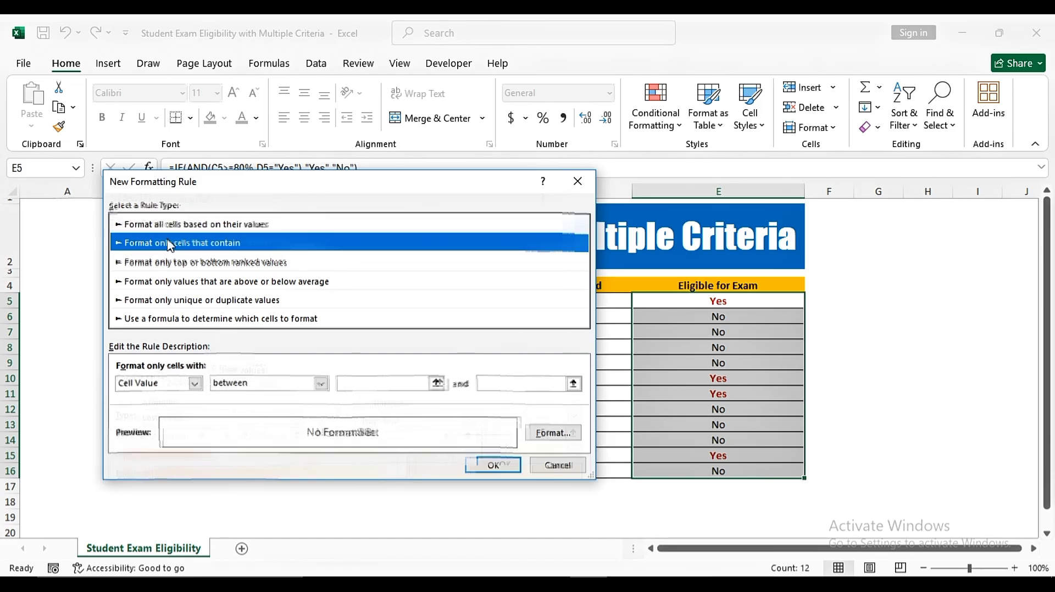
pyautogui.click(194, 384)
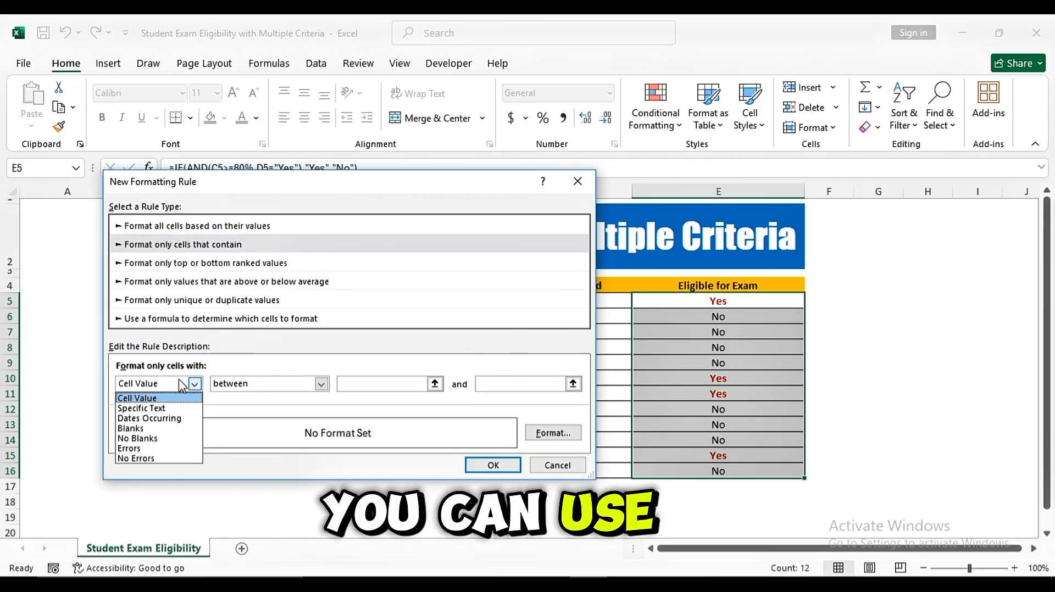
pyautogui.click(161, 410)
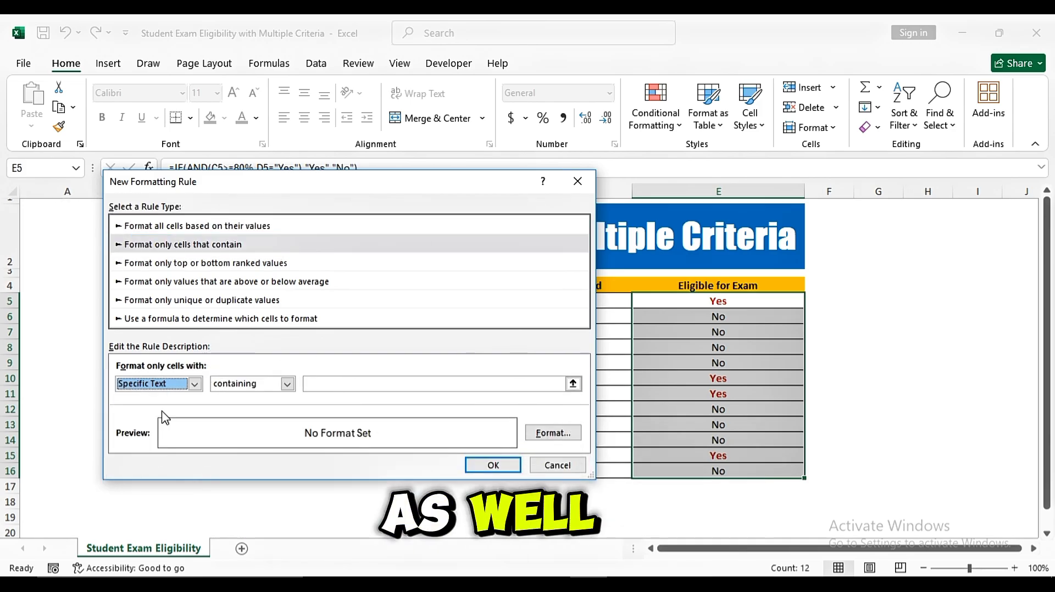
pyautogui.click(351, 383)
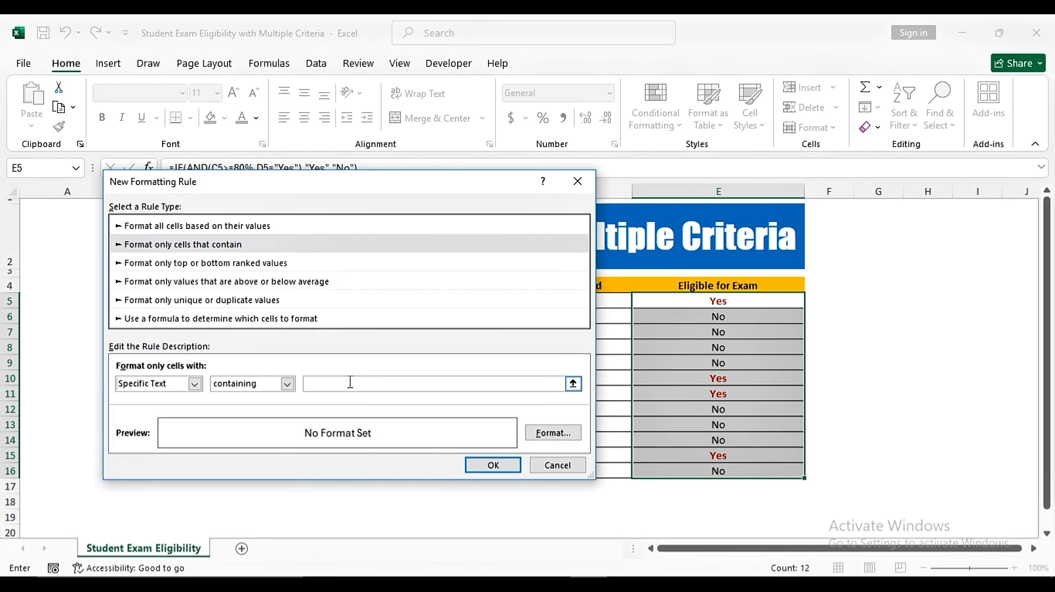
pyautogui.click(266, 383)
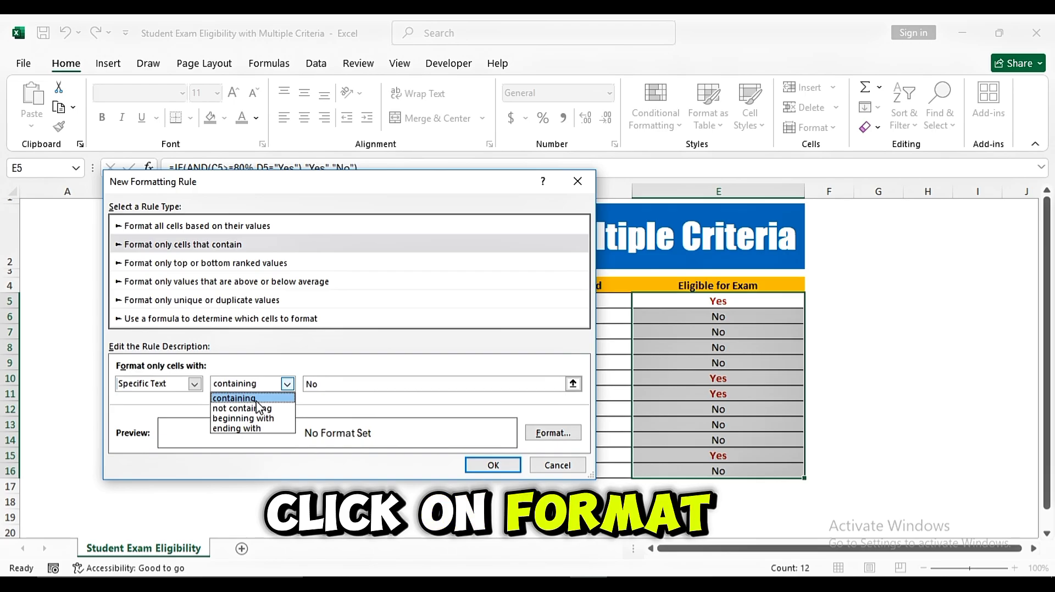
pyautogui.click(256, 400)
# Step: Give the No rule a bold, green font, apply it, and deselect the range
pyautogui.click(570, 440)
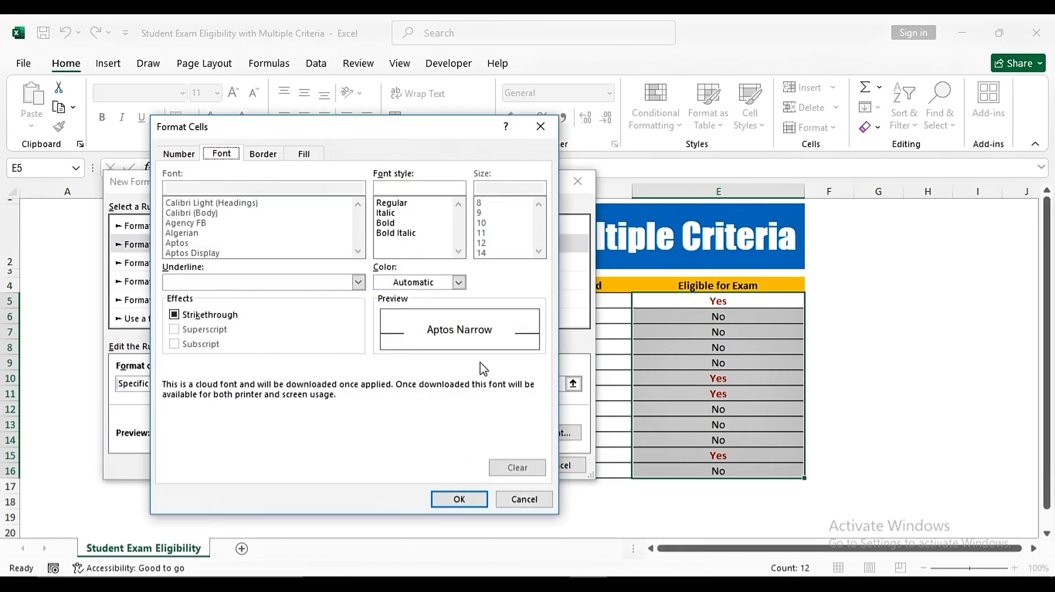
pyautogui.click(390, 223)
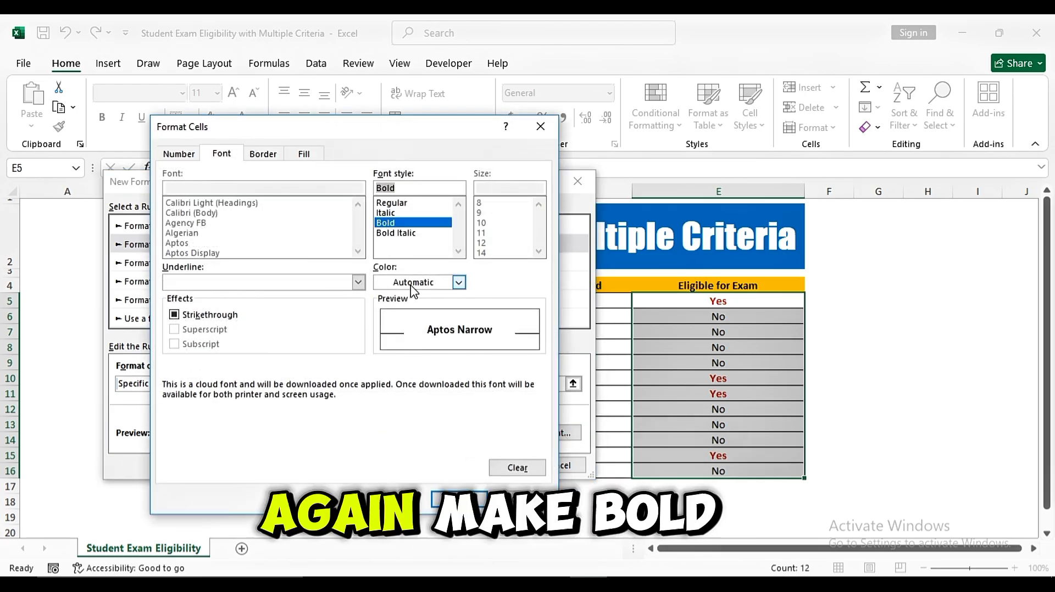
pyautogui.click(459, 282)
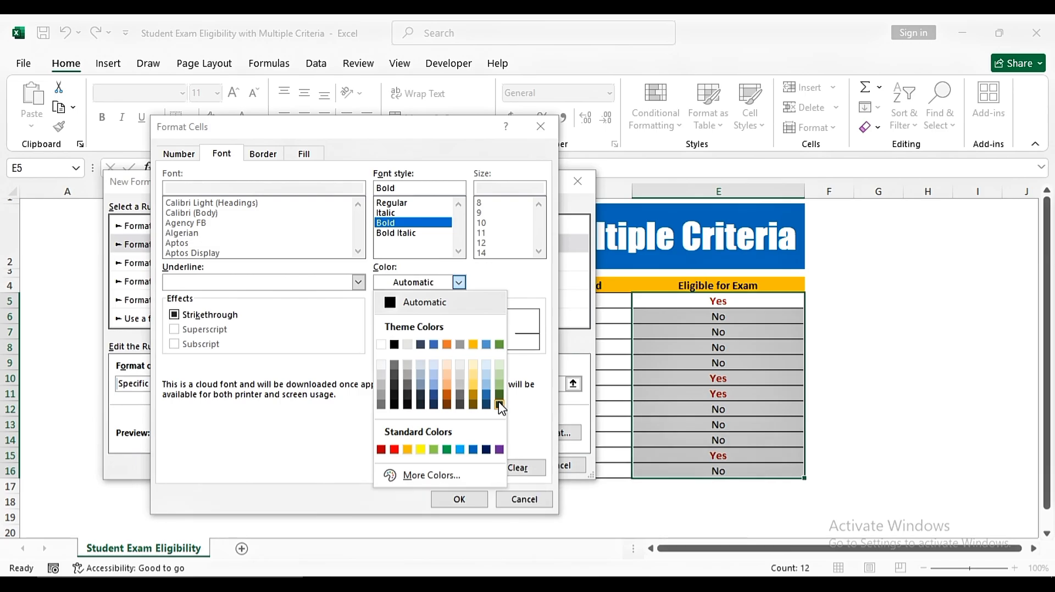
pyautogui.click(448, 452)
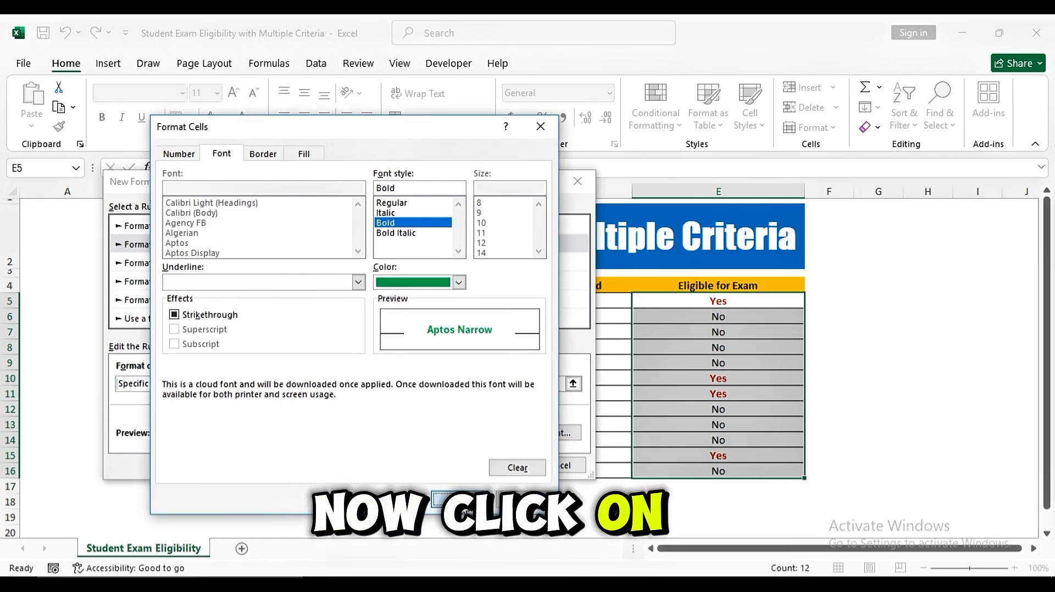
pyautogui.click(465, 499)
pyautogui.click(491, 465)
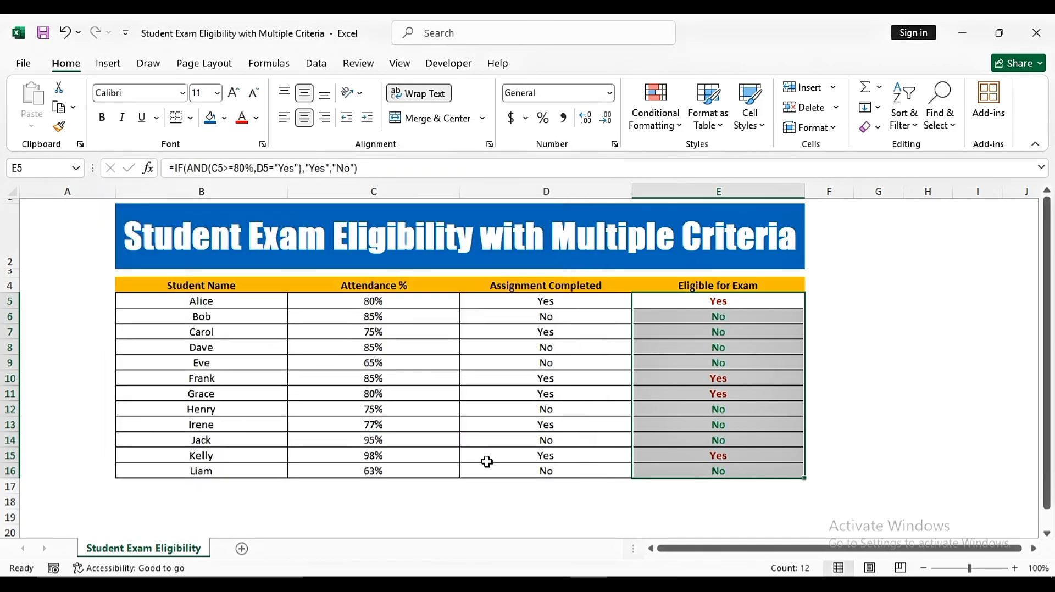
pyautogui.click(860, 375)
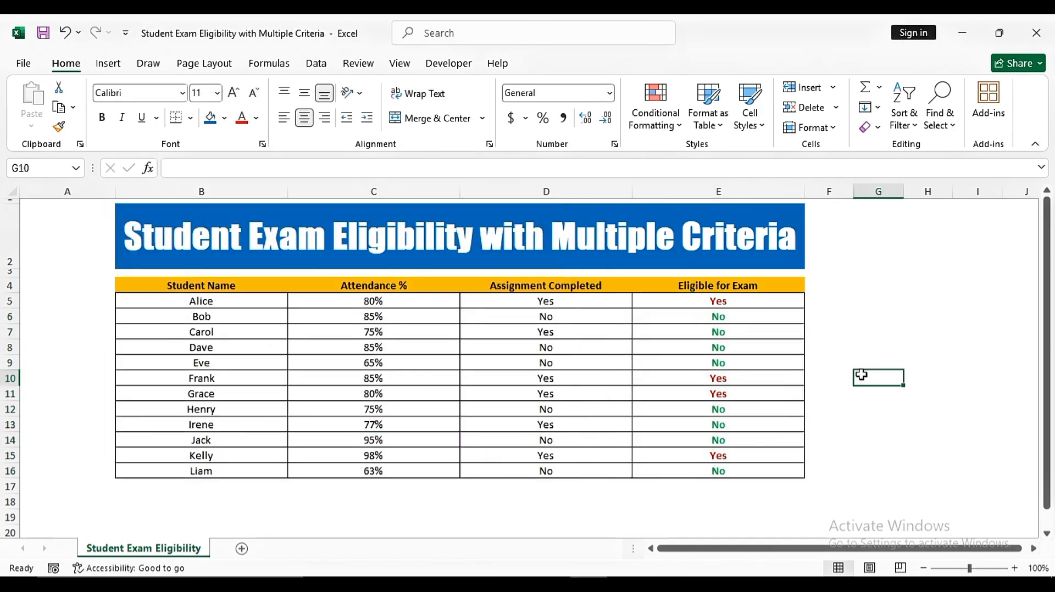
# Step: Edit the existing conditional formatting rule for No on E5:E16 to use the standard dark red font color
pyautogui.moveTo(733, 302); pyautogui.dragTo(735, 471)
pyautogui.click(655, 113)
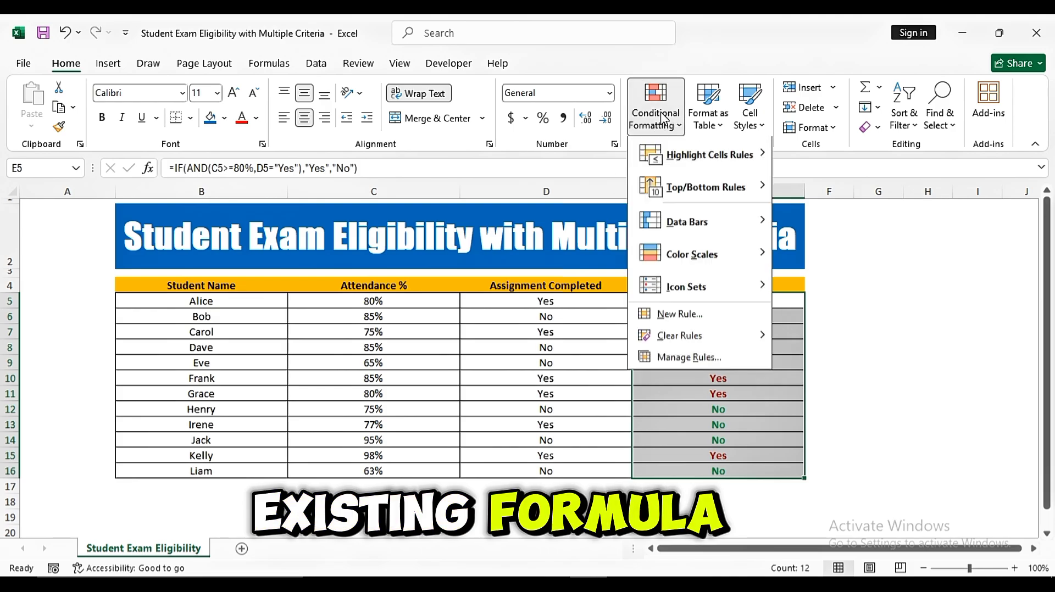
pyautogui.click(682, 358)
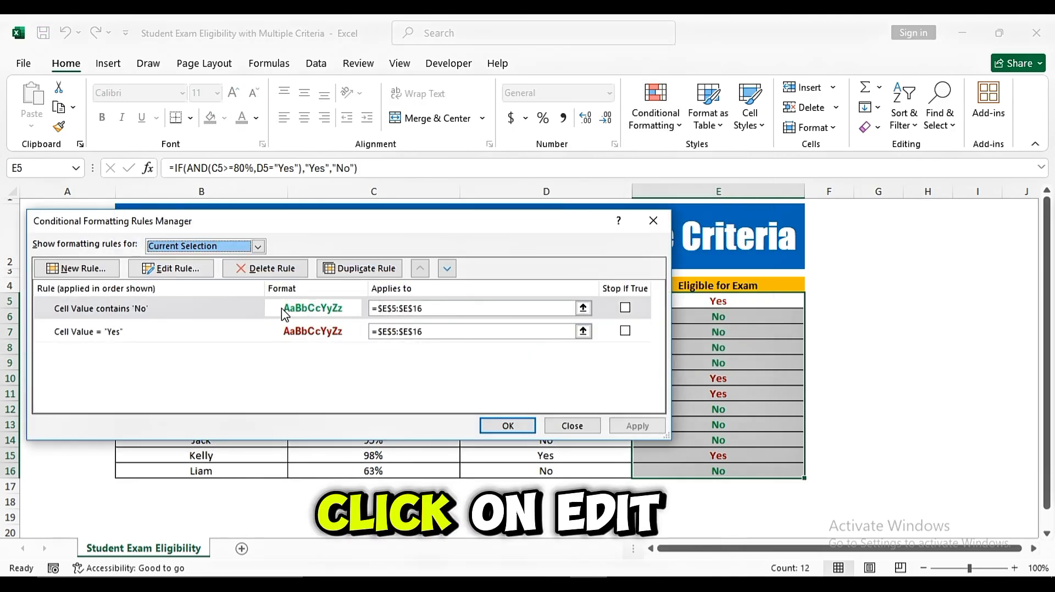
pyautogui.click(285, 314)
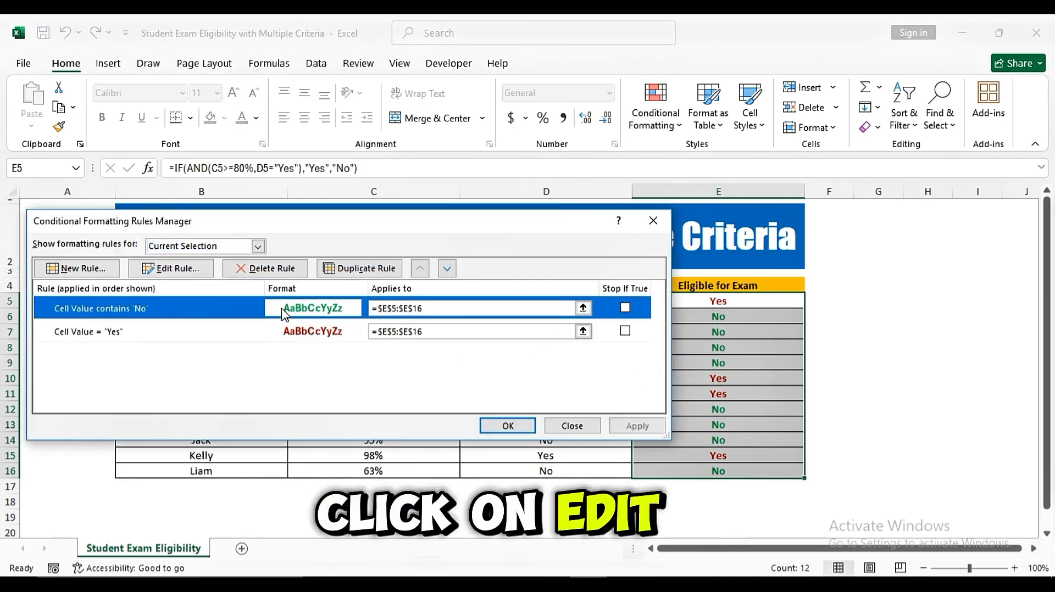
pyautogui.click(186, 271)
pyautogui.click(559, 444)
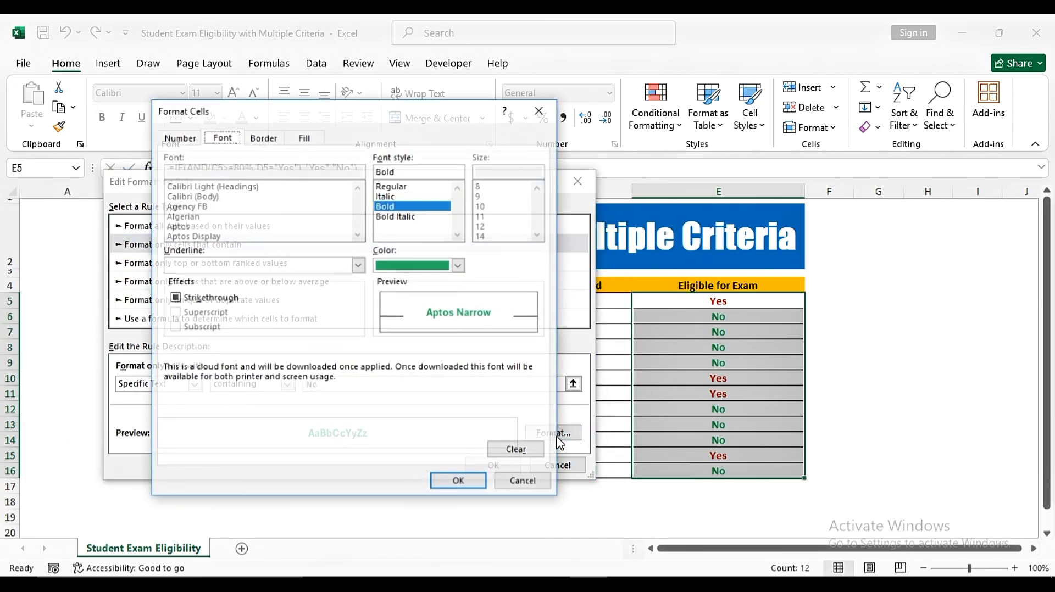
pyautogui.click(441, 269)
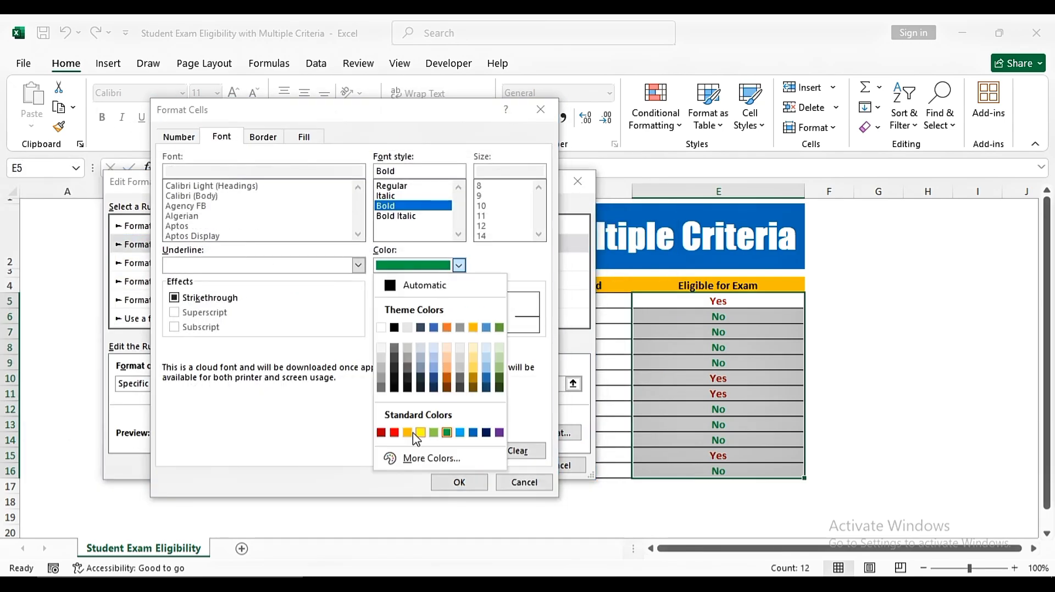
pyautogui.click(384, 433)
pyautogui.click(455, 483)
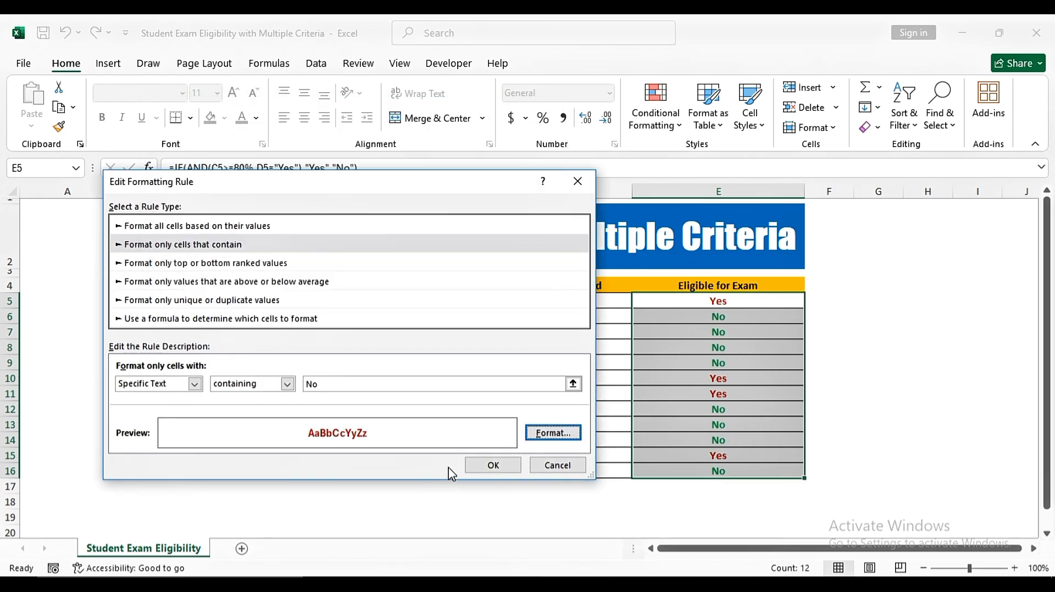
pyautogui.click(482, 466)
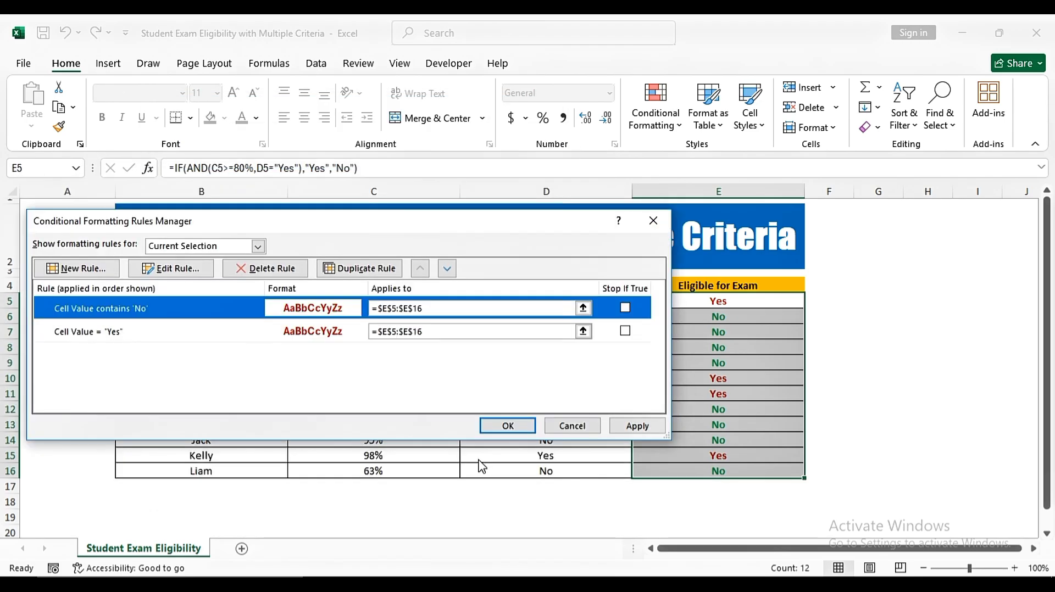
# Step: Change the font color of the Yes rule to standard green, apply the edited rules, and deselect the range
pyautogui.click(292, 335)
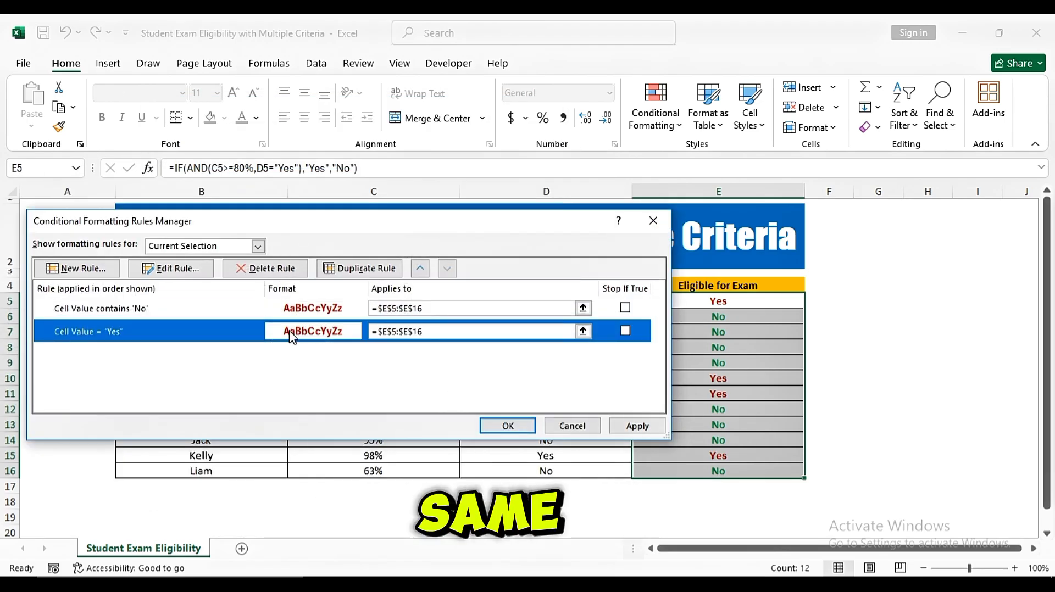
pyautogui.click(171, 268)
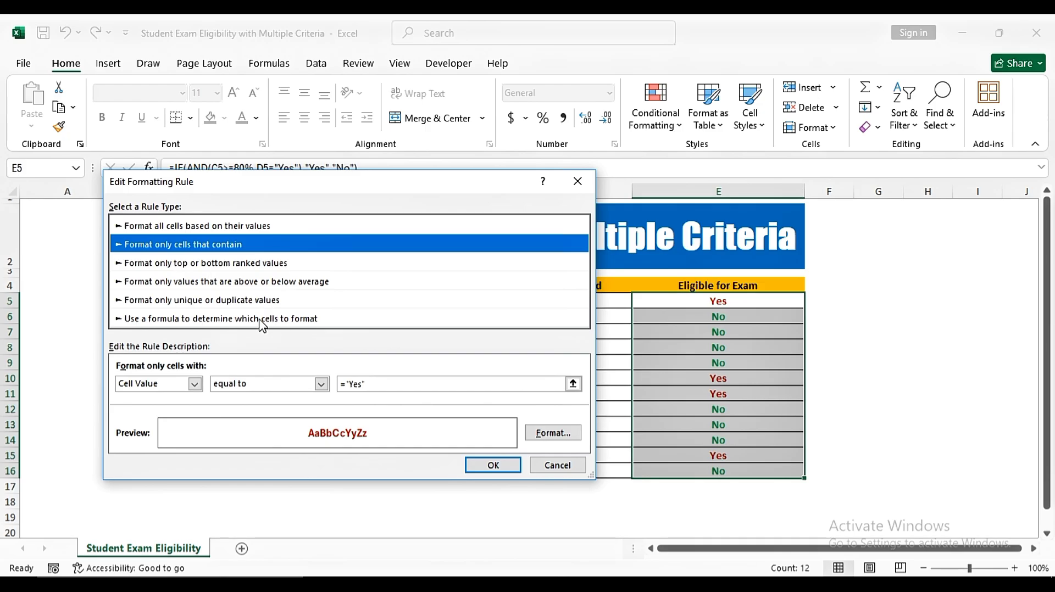
pyautogui.click(551, 433)
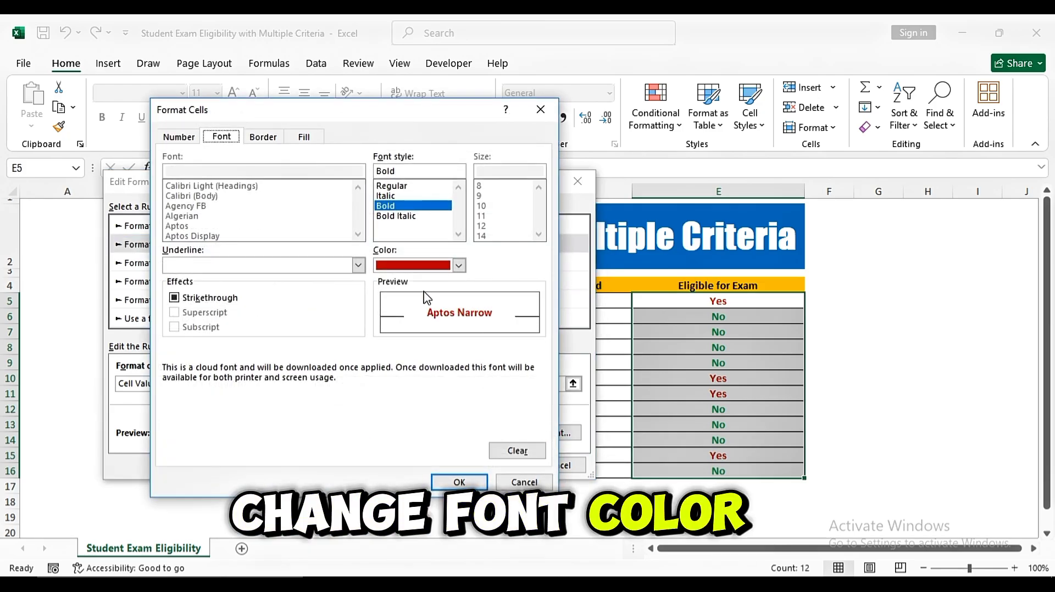
pyautogui.click(416, 270)
pyautogui.click(448, 432)
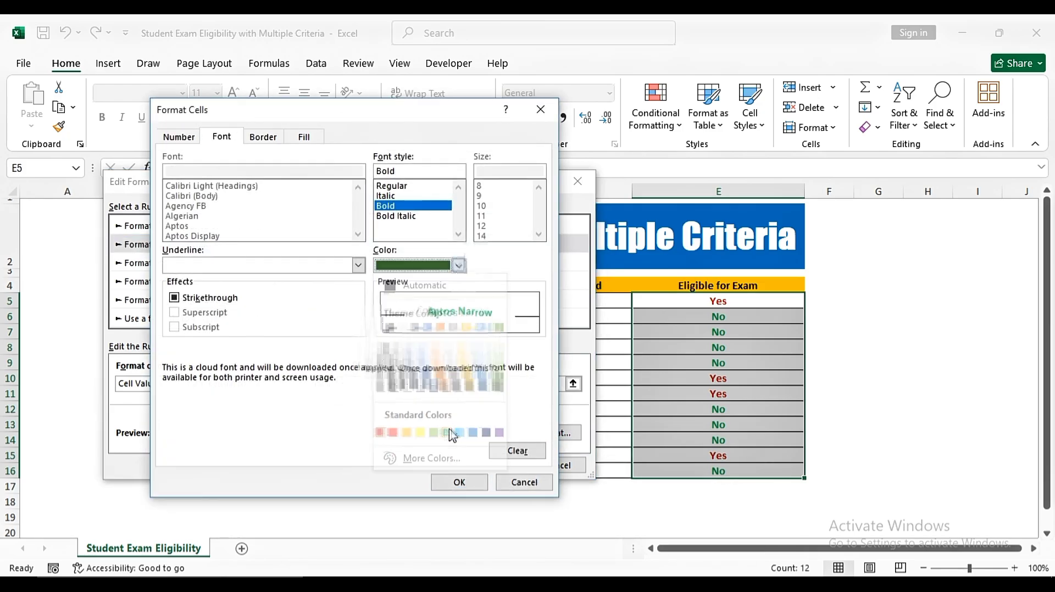
pyautogui.click(460, 482)
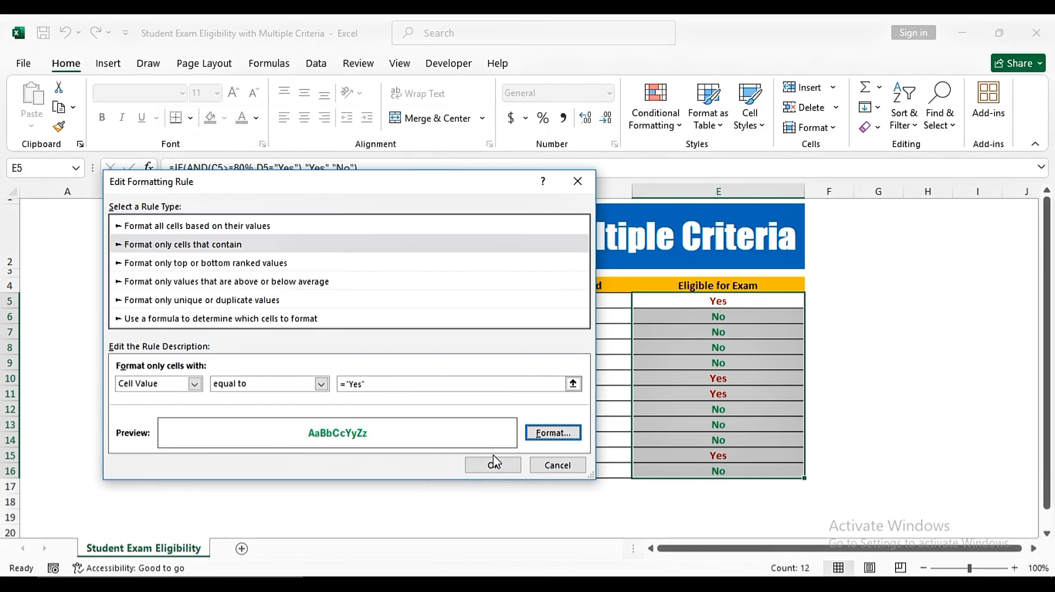
pyautogui.click(500, 468)
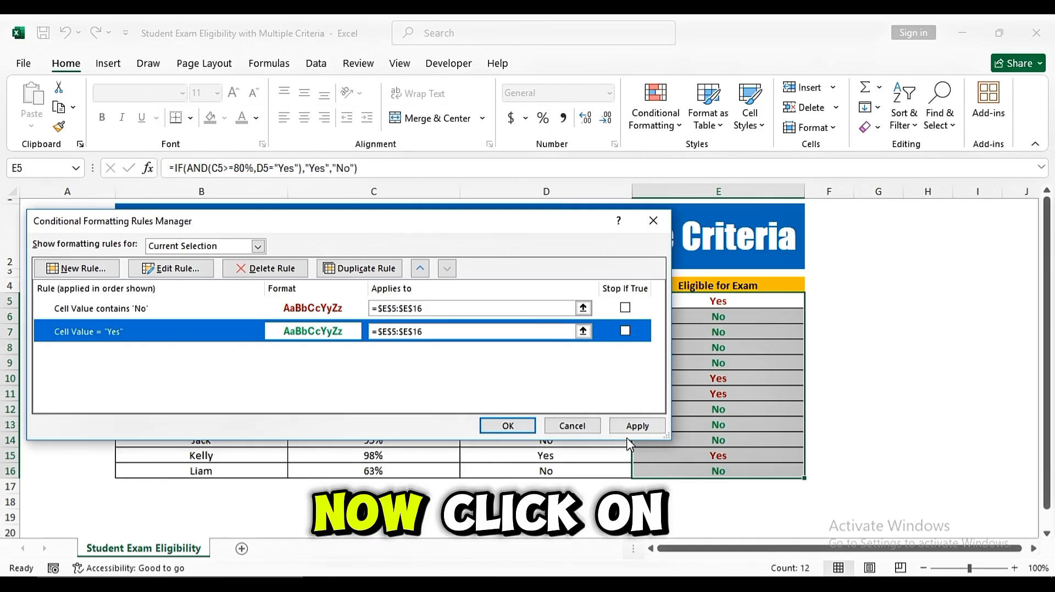
pyautogui.click(635, 427)
pyautogui.click(509, 425)
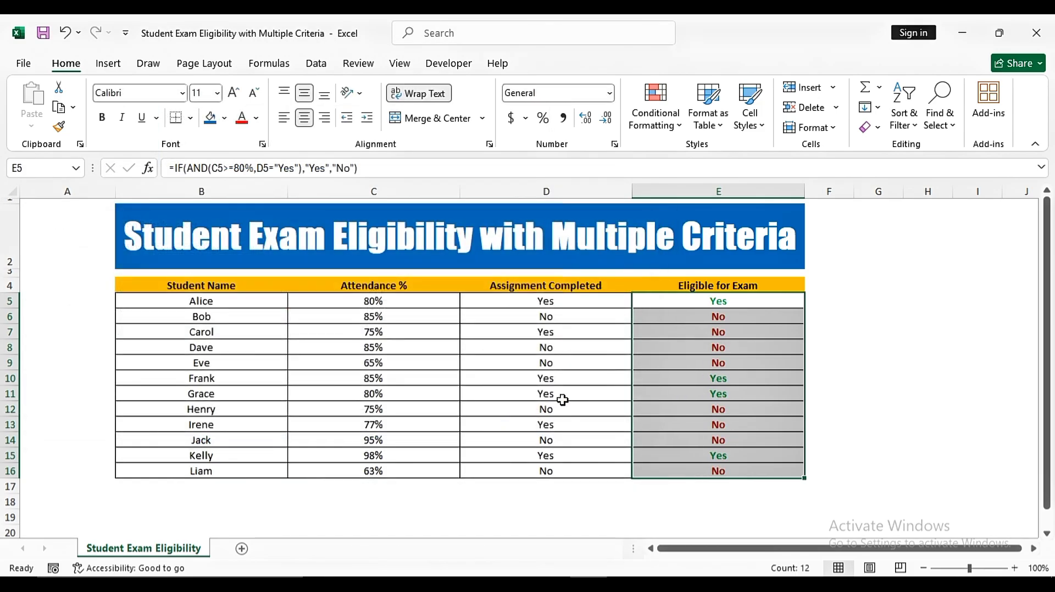
pyautogui.click(944, 393)
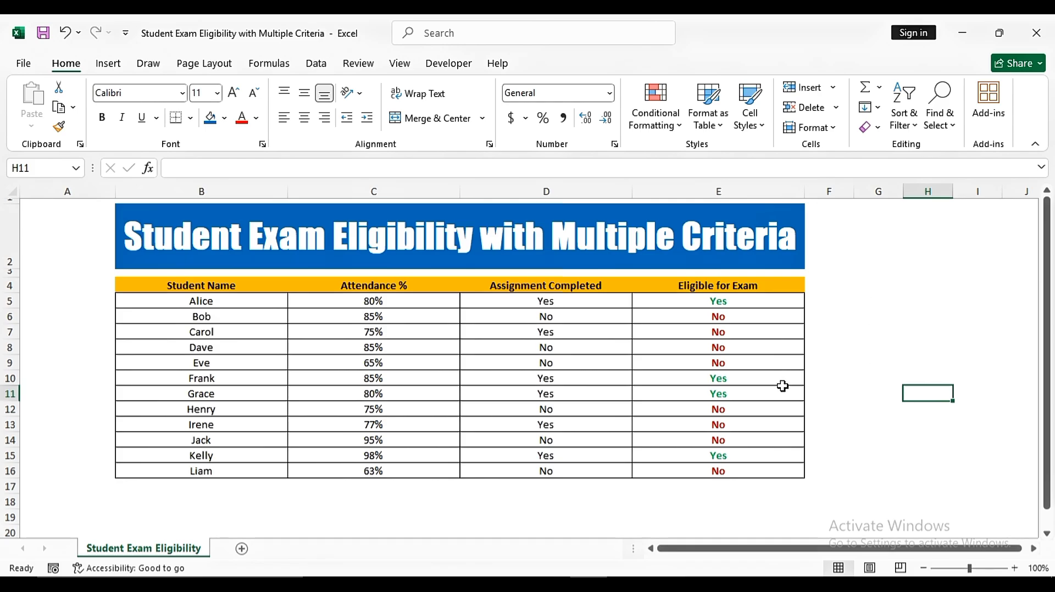
# Step: Change the Assignment Completed entries in D6 and D8 to Yes
pyautogui.click(416, 311)
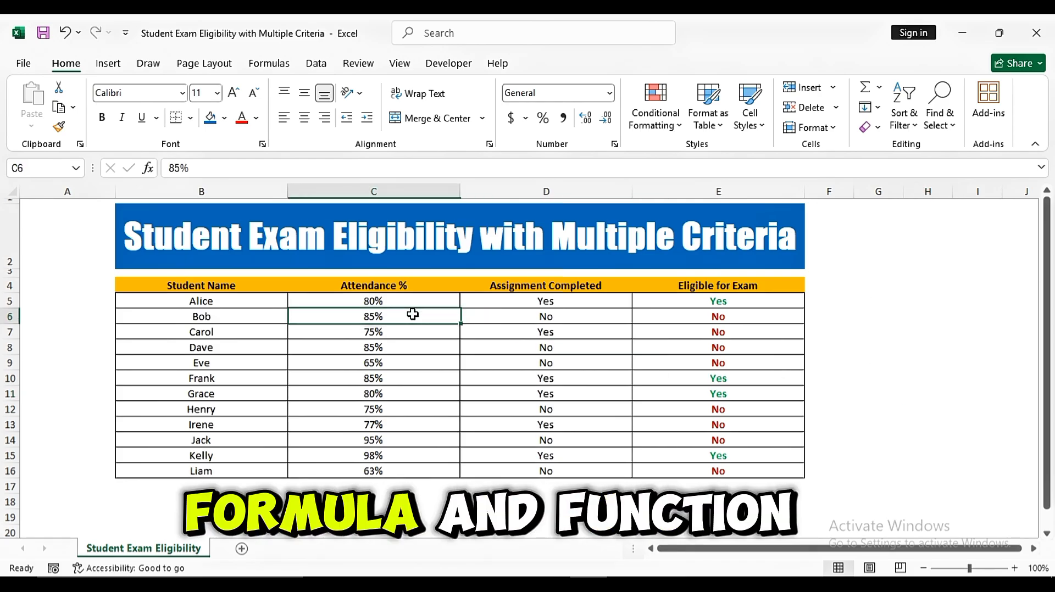
pyautogui.click(518, 315)
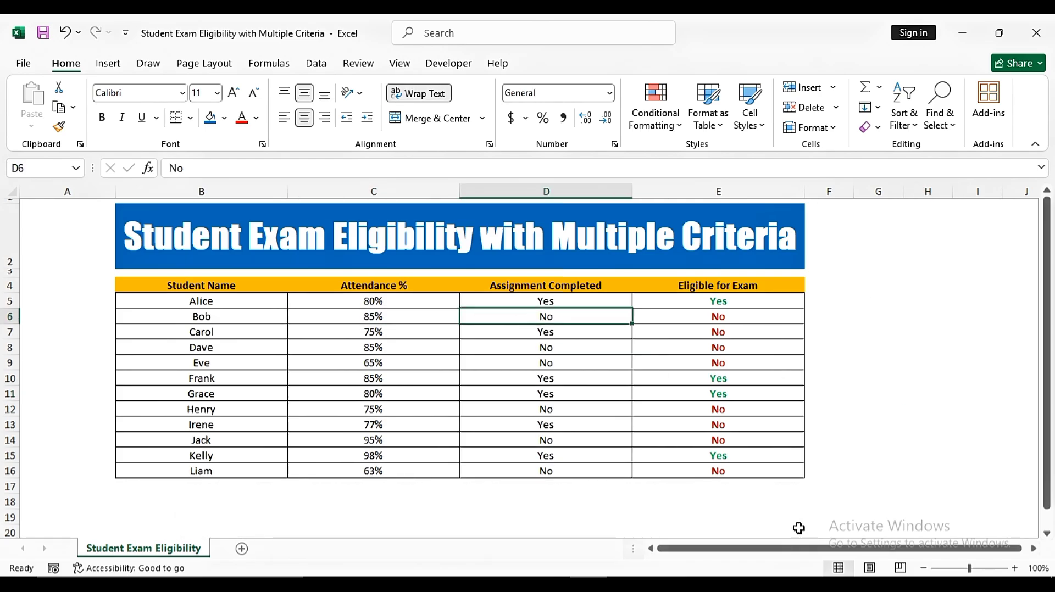
pyautogui.write('Yes')
pyautogui.press('Return')
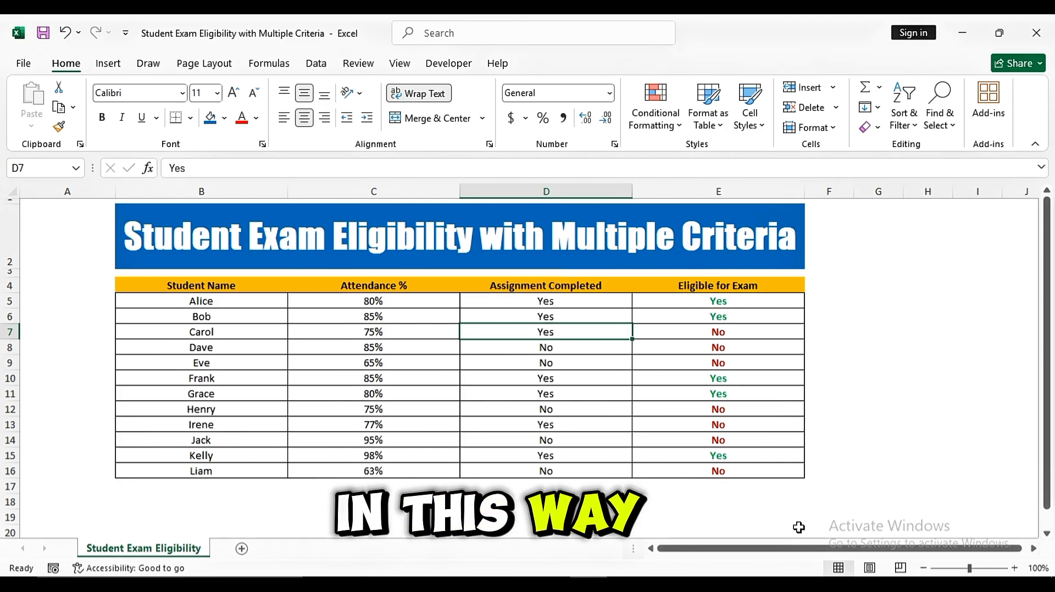
pyautogui.press('Down')
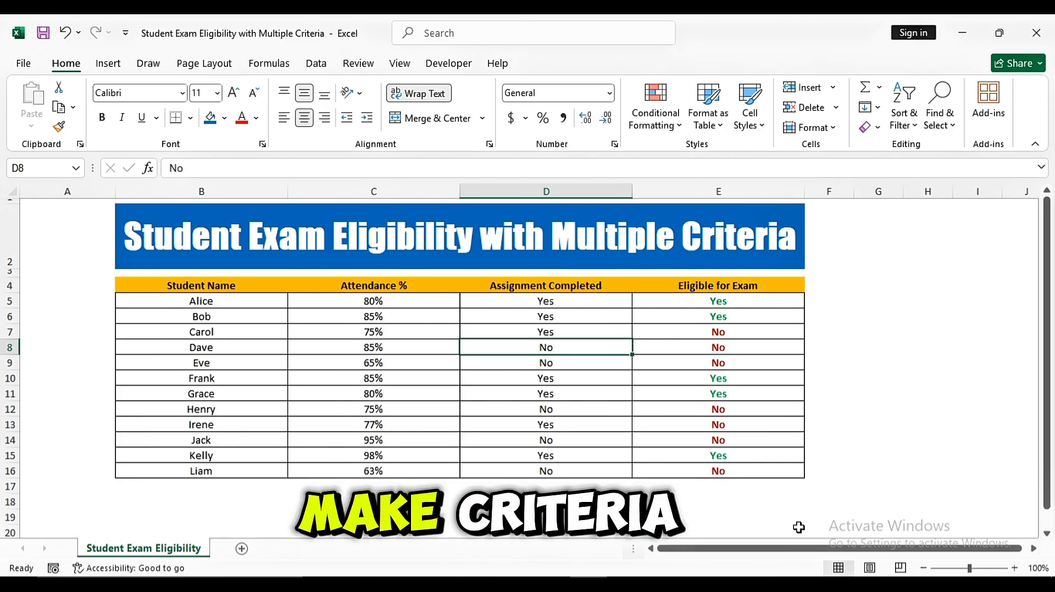
pyautogui.write('Yes')
pyautogui.press('Return')
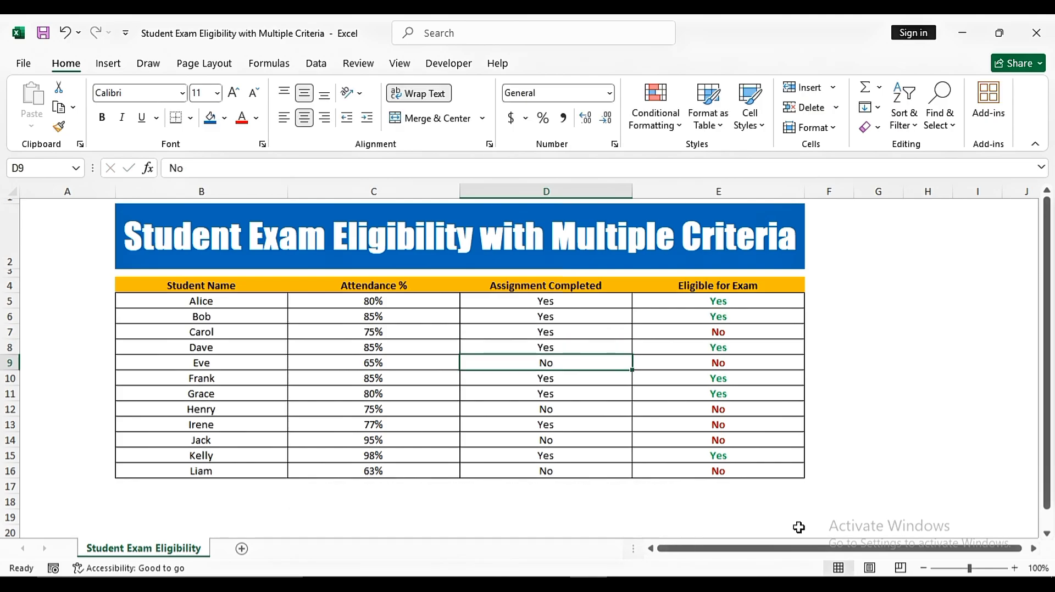
# Step: Set the attendance percentage in C13 to 95% and select an empty cell outside the table
pyautogui.press('Down')
pyautogui.press('Down')
pyautogui.press('Down')
pyautogui.press('Down')
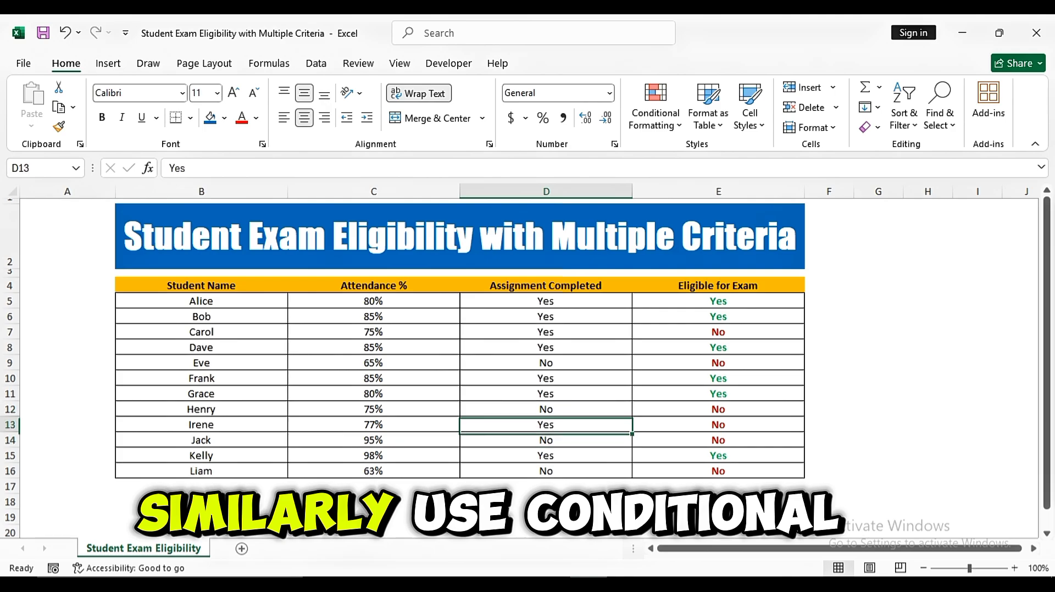
pyautogui.press('Left')
pyautogui.write('95')
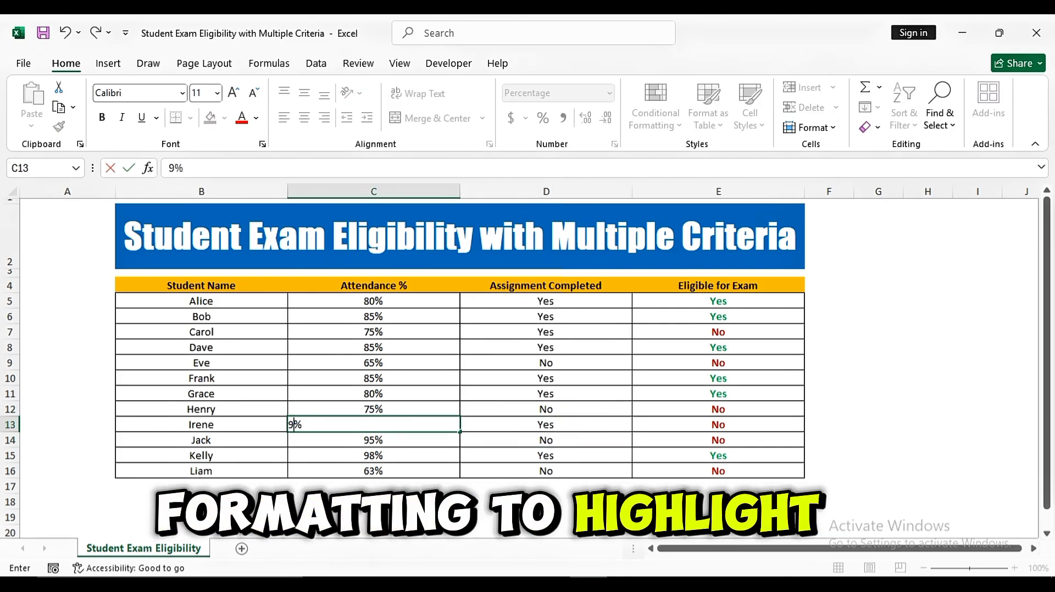
pyautogui.press('Return')
pyautogui.click(871, 483)
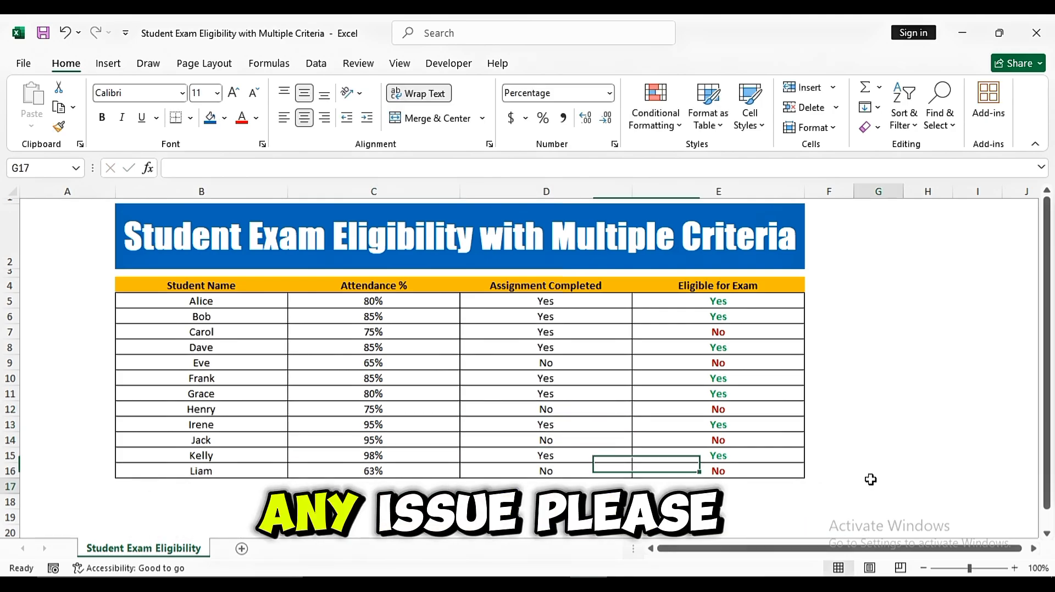